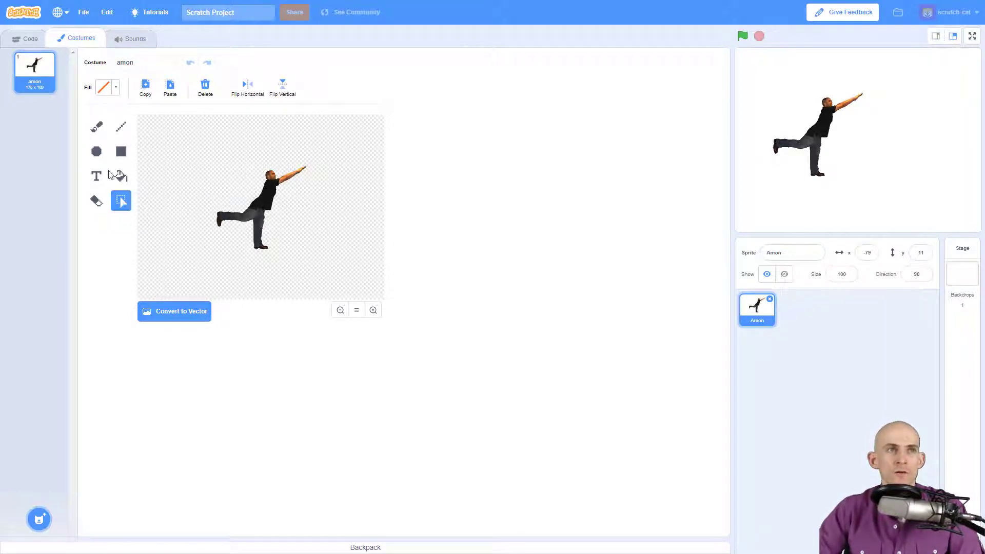
# - Switch to the Brush tool to paint freehand in purple at size 10
pyautogui.click(97, 128)
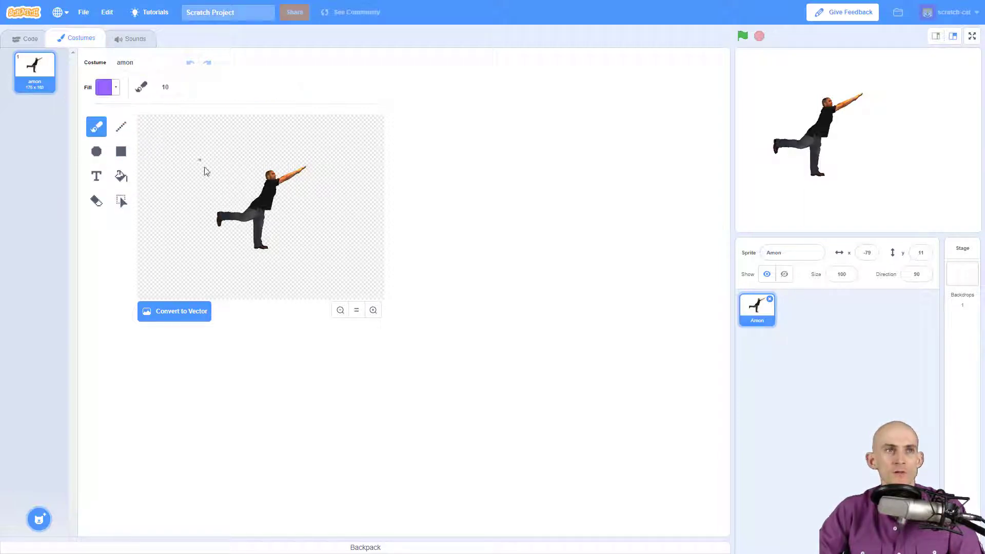
# - Change the paint colour from purple to blue: lower the brightness slightly and set Color to 62
pyautogui.click(116, 88)
pyautogui.moveTo(133, 185)
pyautogui.mouseDown()
pyautogui.moveTo(82, 186)
pyautogui.moveTo(129, 186)
pyautogui.mouseUp()
pyautogui.moveTo(117, 123)
pyautogui.mouseDown()
pyautogui.moveTo(93, 124)
pyautogui.moveTo(110, 123)
pyautogui.mouseUp()
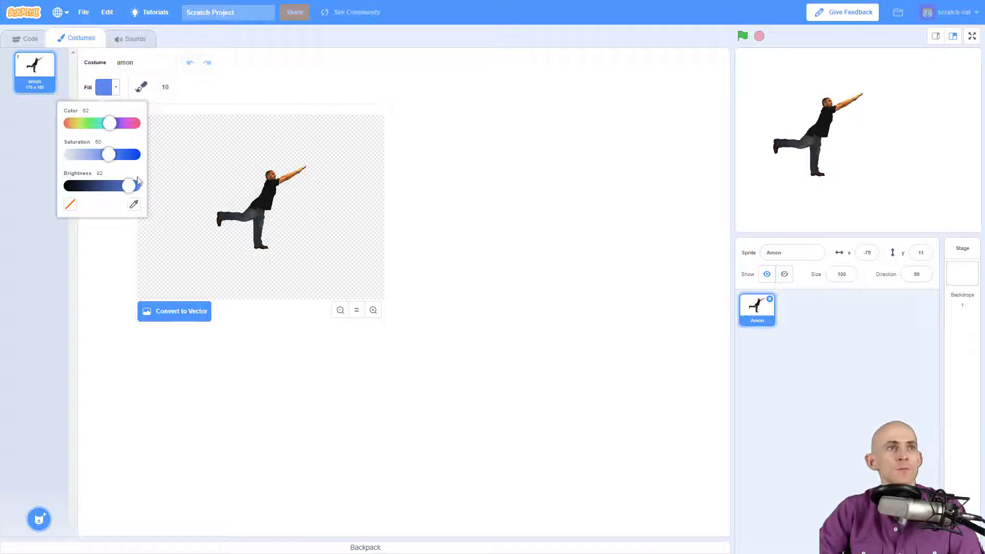
pyautogui.click(237, 89)
# - Paint test blue strokes at a larger brush size, then at brush size 1
pyautogui.moveTo(220, 162); pyautogui.dragTo(201, 189)
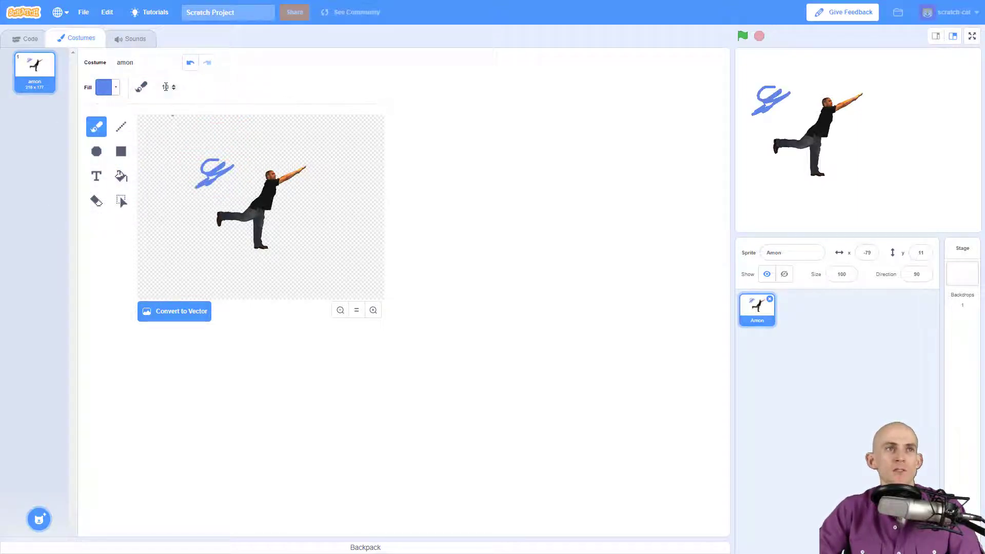
pyautogui.click(165, 87)
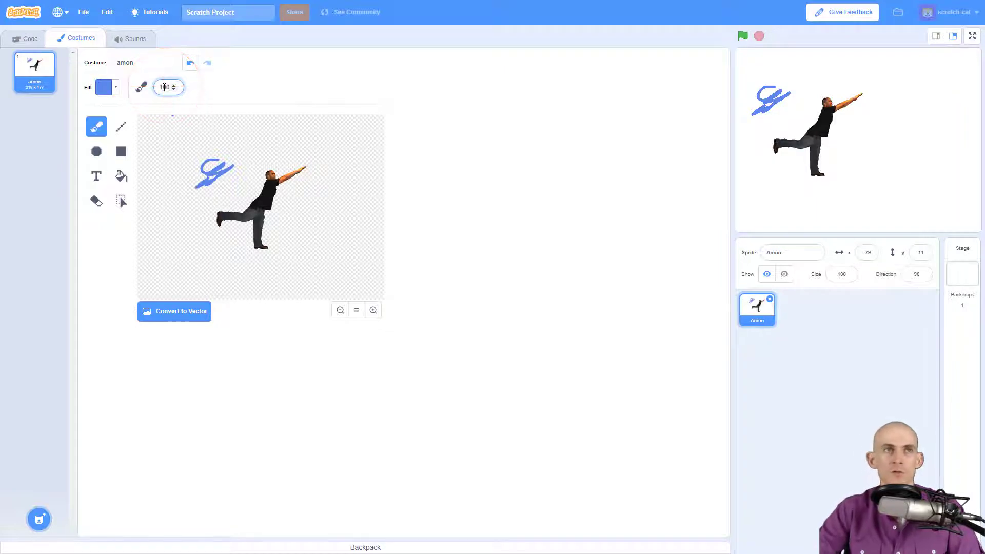
pyautogui.press('Return')
pyautogui.moveTo(218, 151)
pyautogui.mouseDown()
pyautogui.moveTo(167, 185)
pyautogui.moveTo(180, 122)
pyautogui.mouseUp()
pyautogui.click(165, 87)
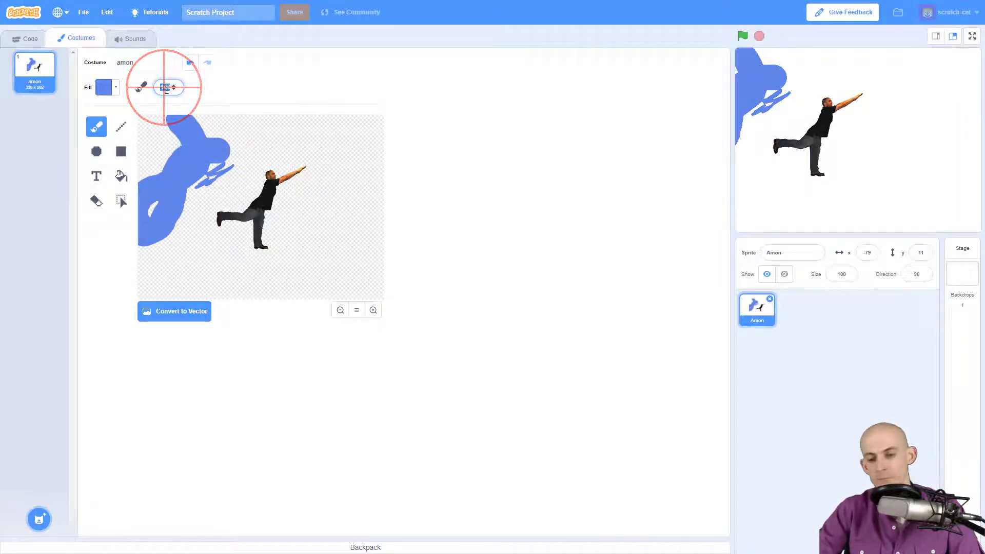
pyautogui.write('1')
pyautogui.press('Return')
pyautogui.moveTo(282, 131)
pyautogui.mouseDown()
pyautogui.moveTo(319, 138)
pyautogui.moveTo(264, 137)
pyautogui.moveTo(308, 133)
pyautogui.mouseUp()
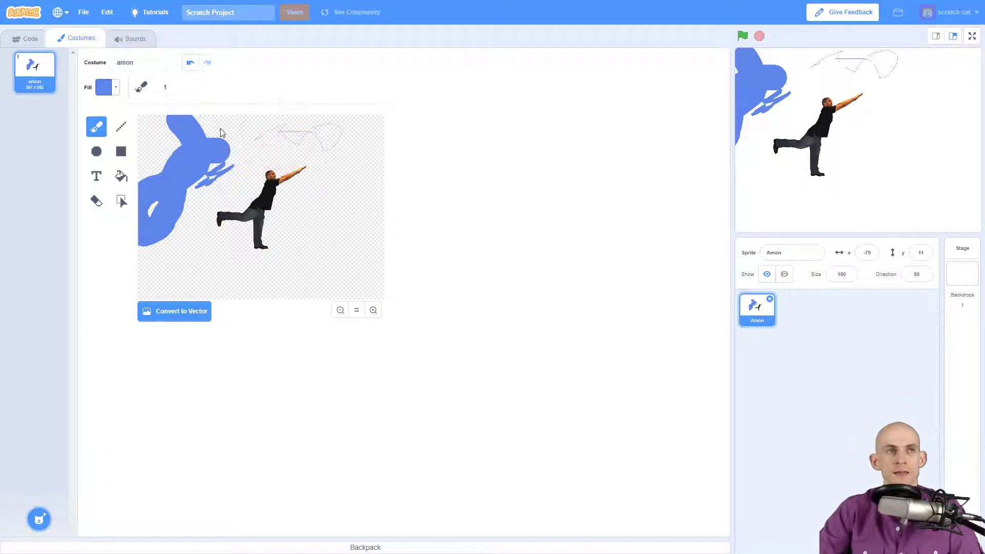
# - Undo the three test strokes so only the dancer remains
pyautogui.click(190, 65)
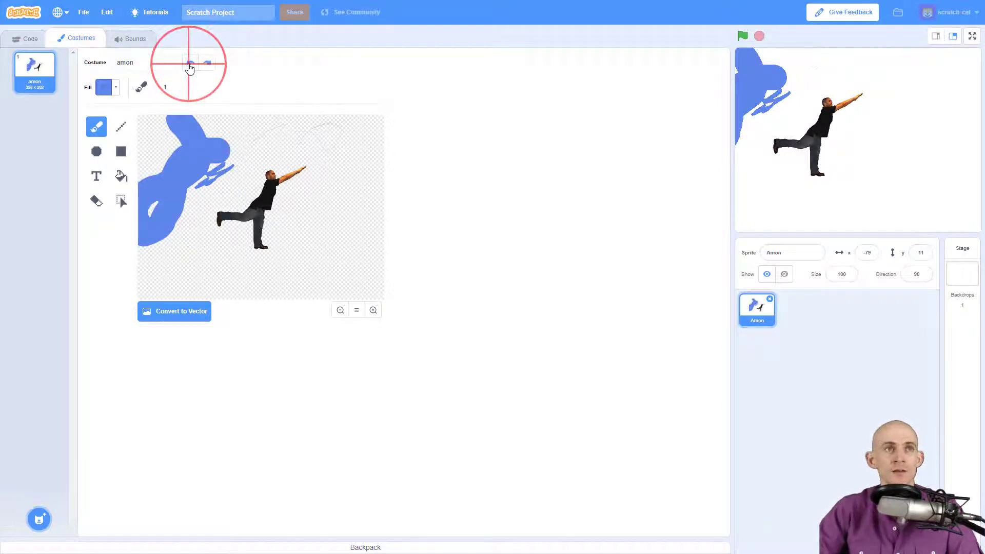
pyautogui.click(190, 65)
pyautogui.click(190, 65)
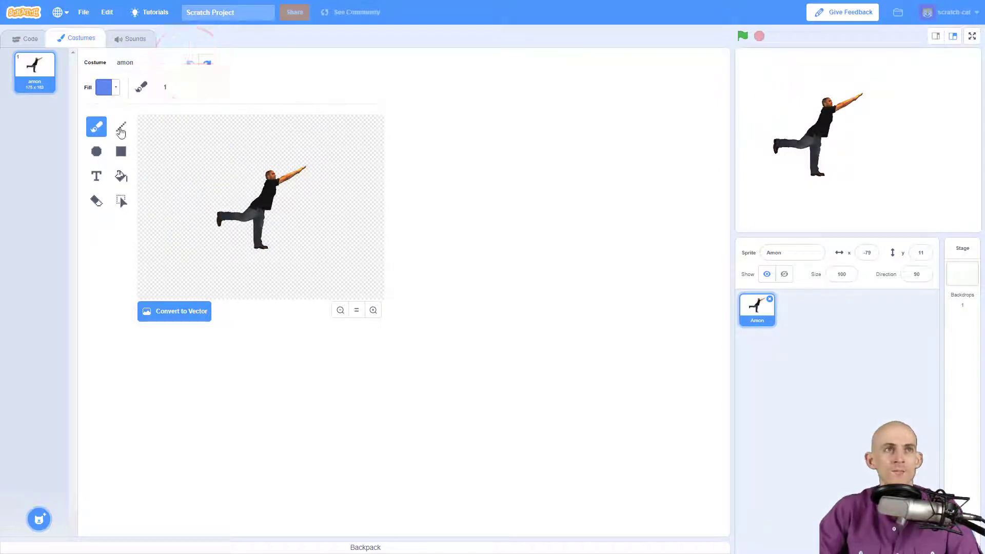
# - Draw two straight blue lines above the dancer, one at width 11 and one at 111
pyautogui.click(121, 127)
pyautogui.click(167, 89)
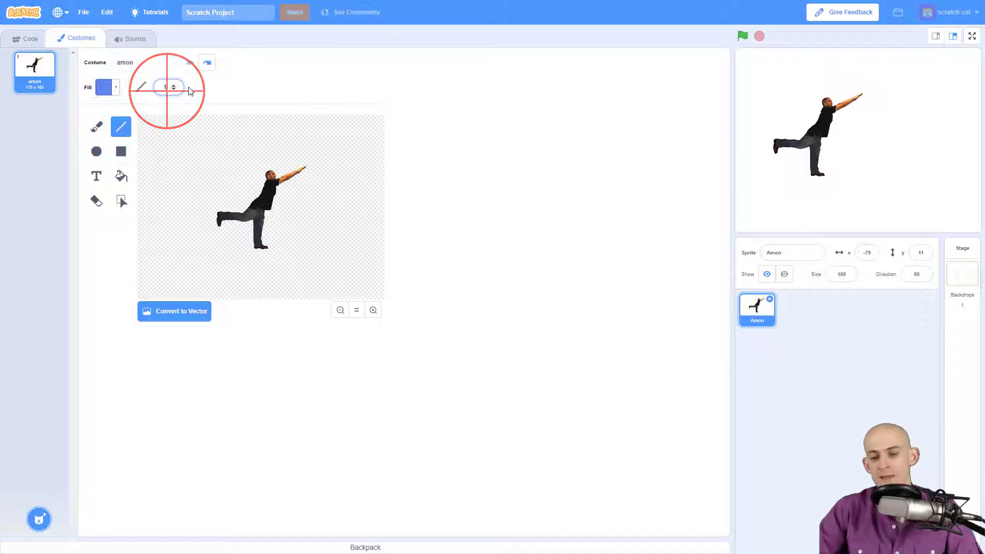
pyautogui.write('10')
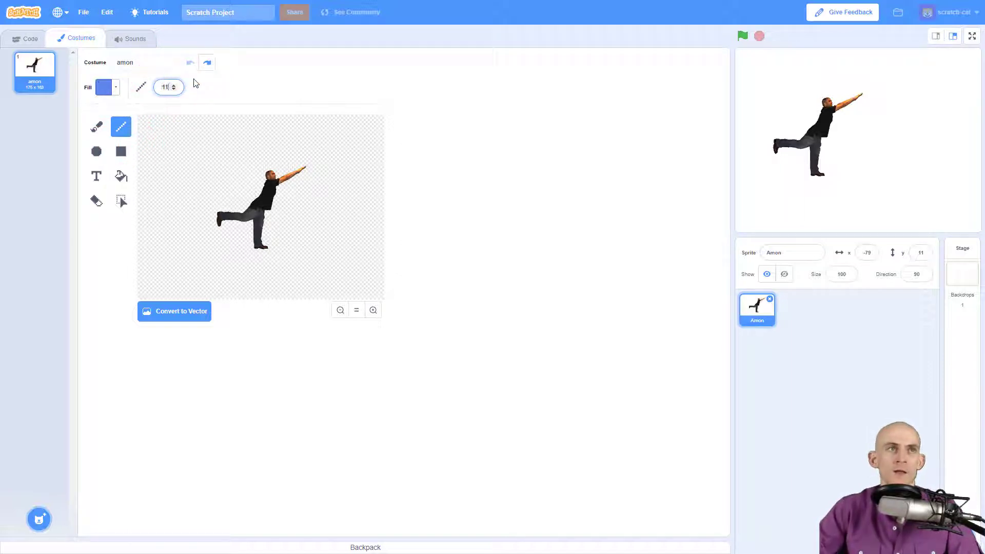
pyautogui.click(282, 69)
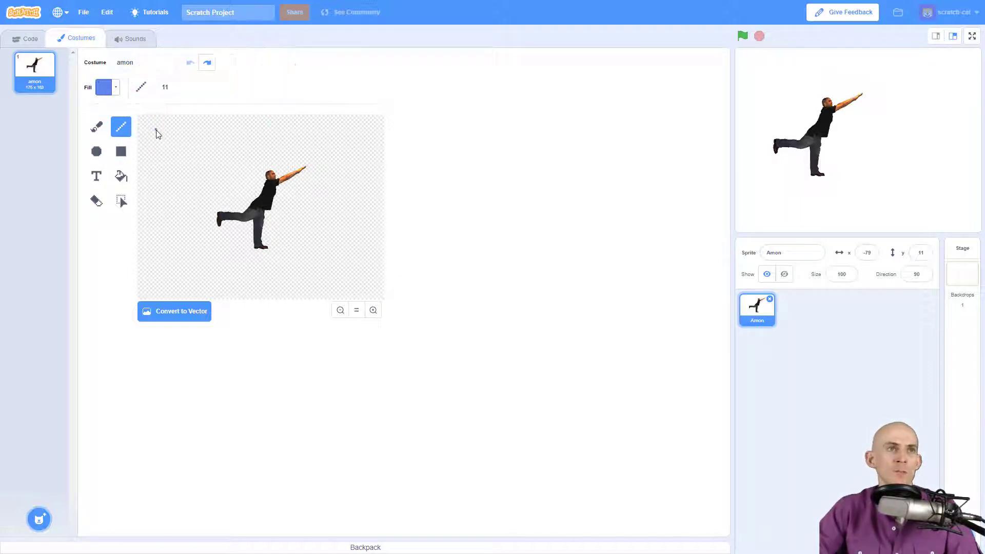
pyautogui.moveTo(156, 130); pyautogui.dragTo(338, 158)
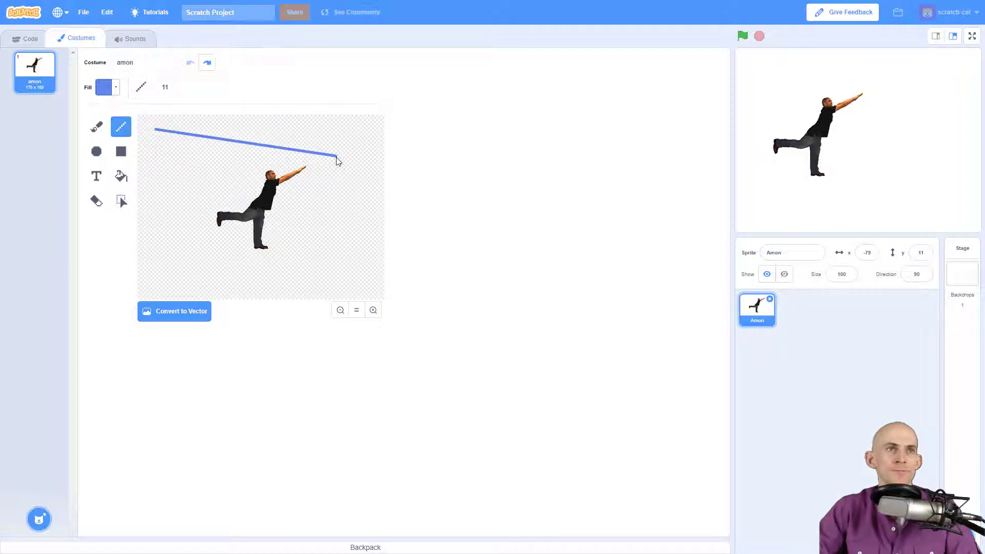
pyautogui.click(161, 84)
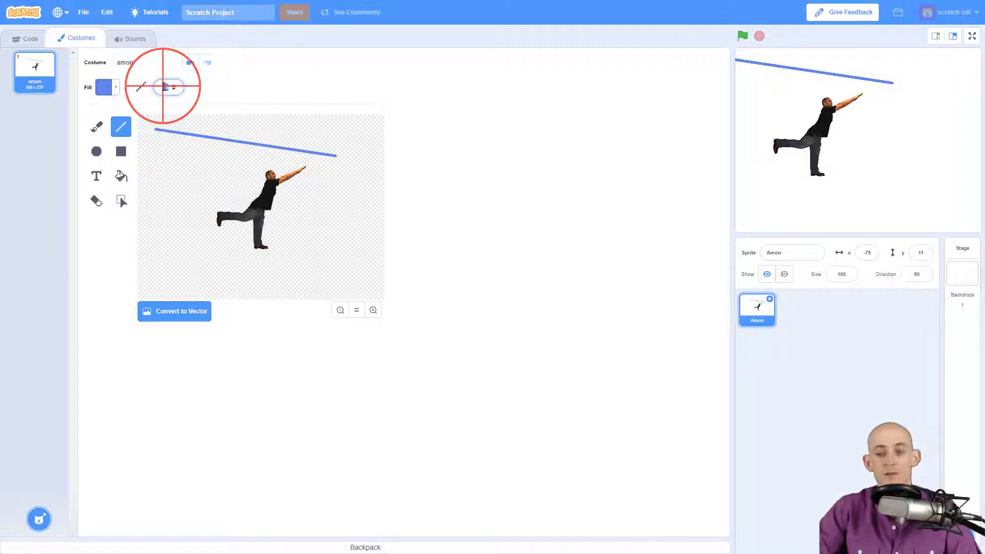
pyautogui.write('111')
pyautogui.moveTo(300, 124); pyautogui.dragTo(144, 170)
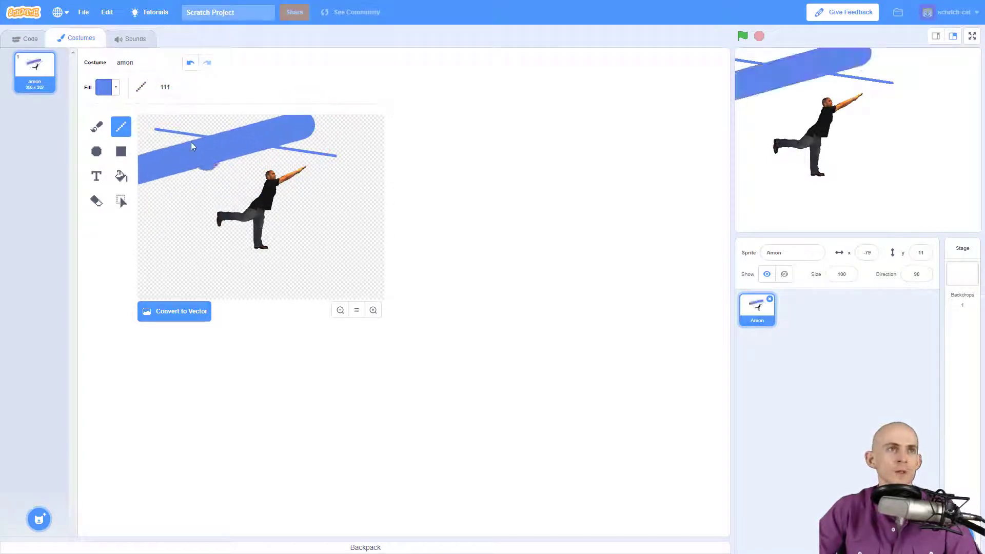
# - Draw a filled blue circle at left and an outlined ellipse around the dancer, thickness 13
pyautogui.click(96, 153)
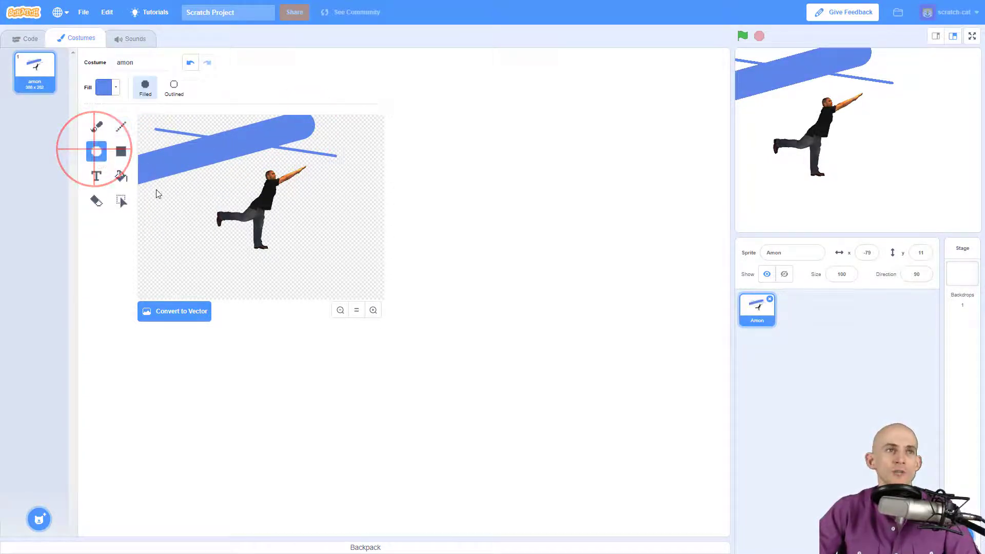
pyautogui.moveTo(150, 187); pyautogui.dragTo(187, 231)
pyautogui.click(176, 85)
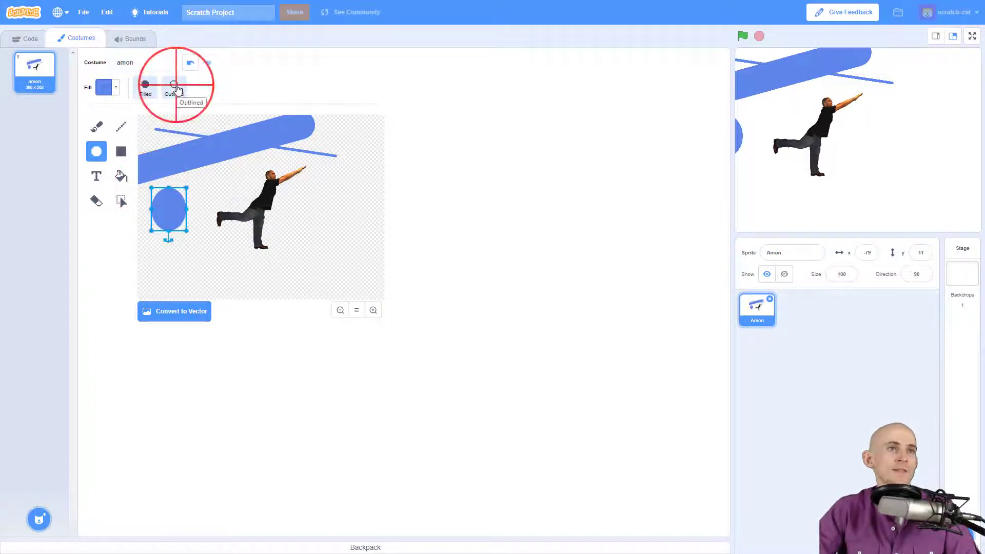
pyautogui.moveTo(154, 288); pyautogui.dragTo(393, 155)
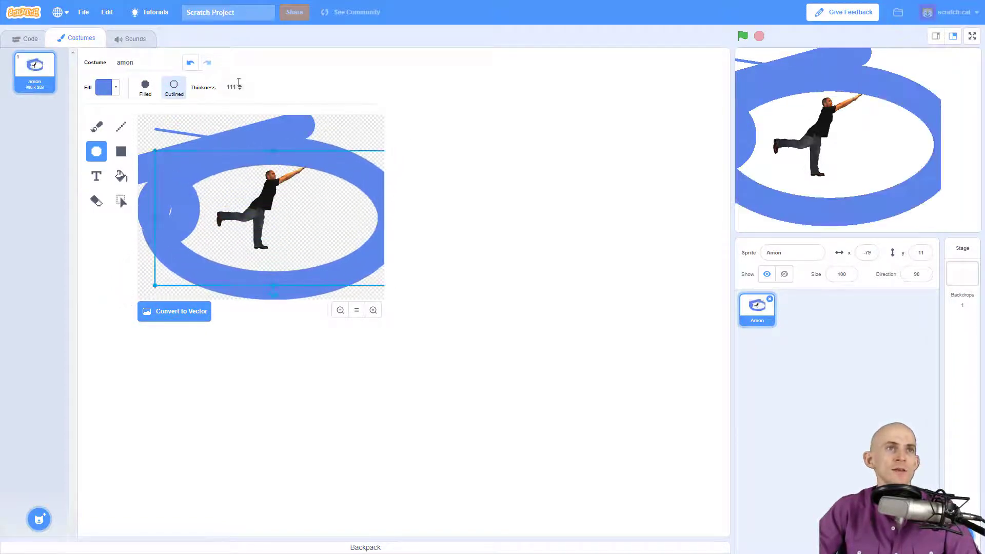
pyautogui.click(240, 90)
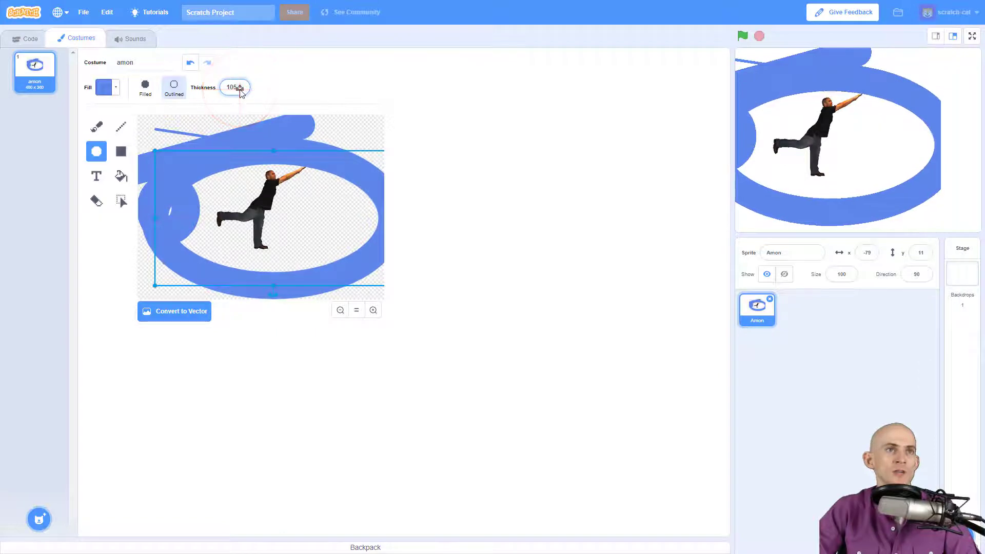
pyautogui.click(233, 88)
pyautogui.press('BackSpace')
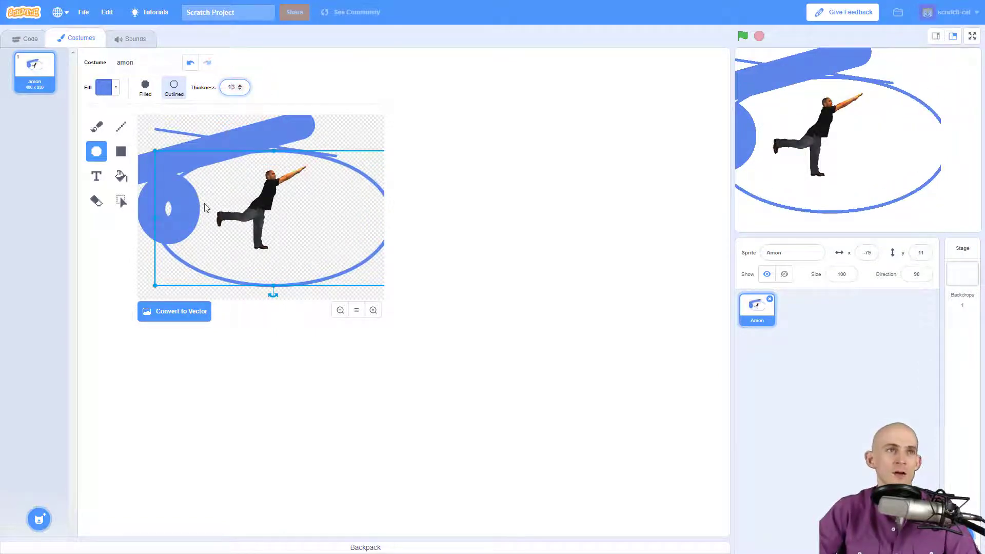
pyautogui.click(361, 126)
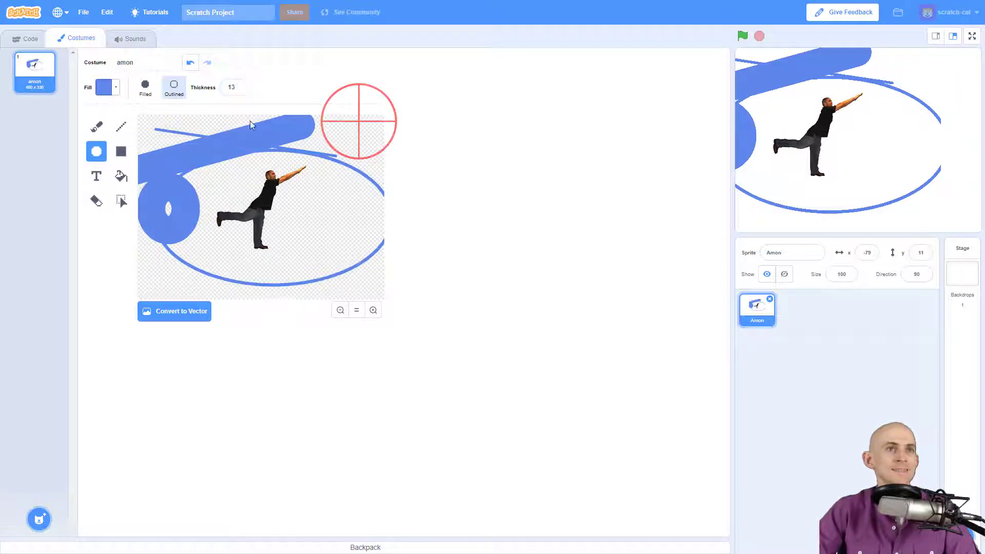
# - Add an outlined blue rectangle to the right of the dancer
pyautogui.click(121, 152)
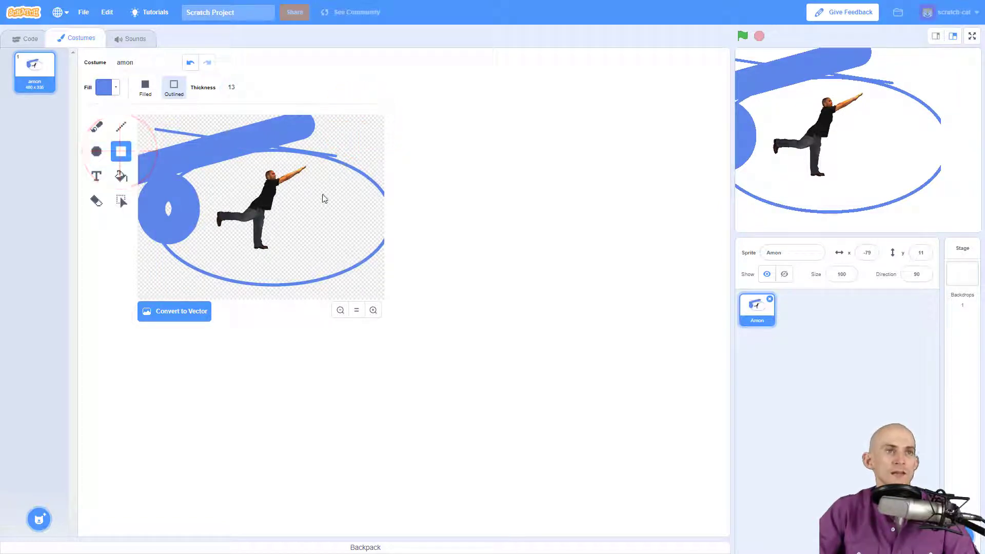
pyautogui.moveTo(313, 191); pyautogui.dragTo(359, 228)
pyautogui.click(146, 88)
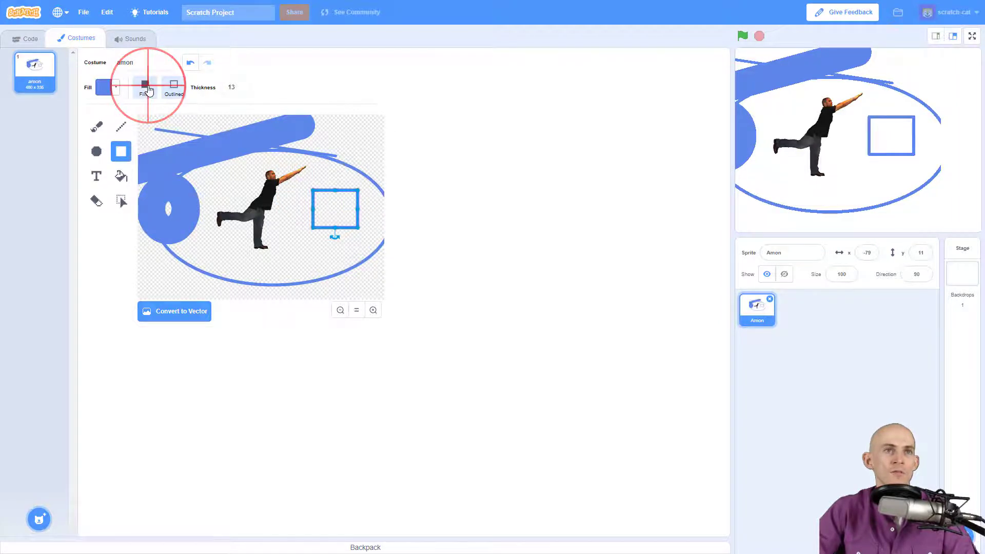
pyautogui.click(175, 87)
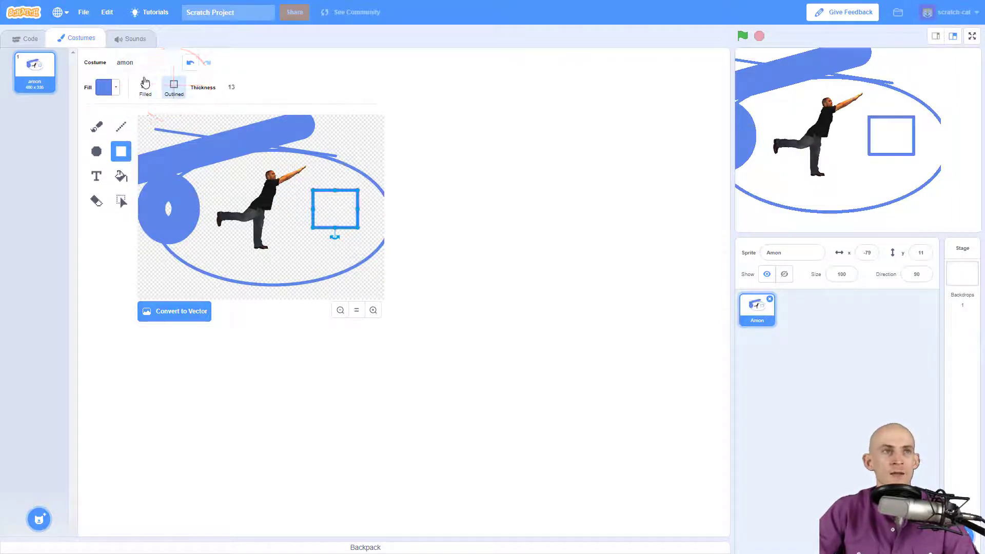
pyautogui.click(371, 94)
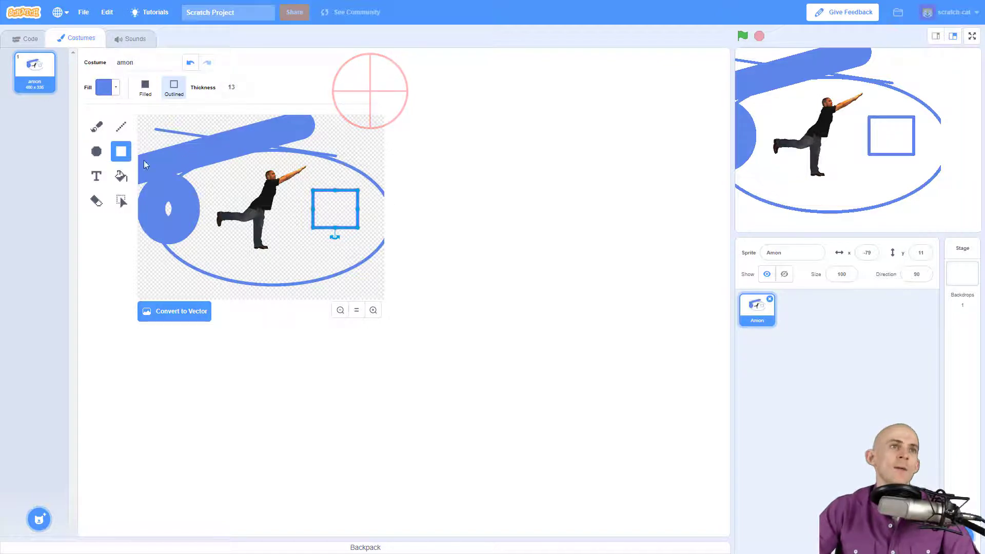
pyautogui.click(97, 178)
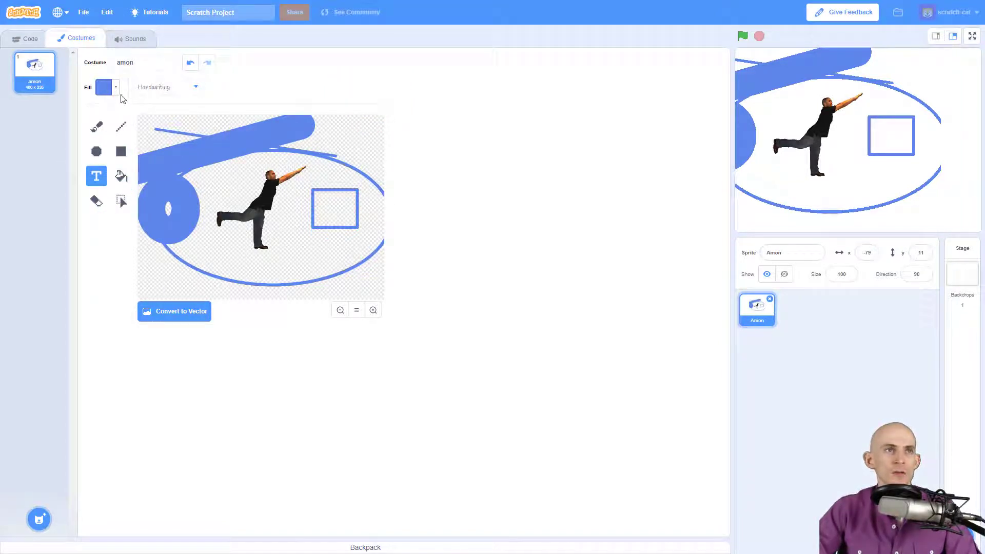
# - Add the text 'jasdlgkjlaksdjgkjalksdgh' below the ellipse in Sans Serif and enlarge it
pyautogui.click(160, 283)
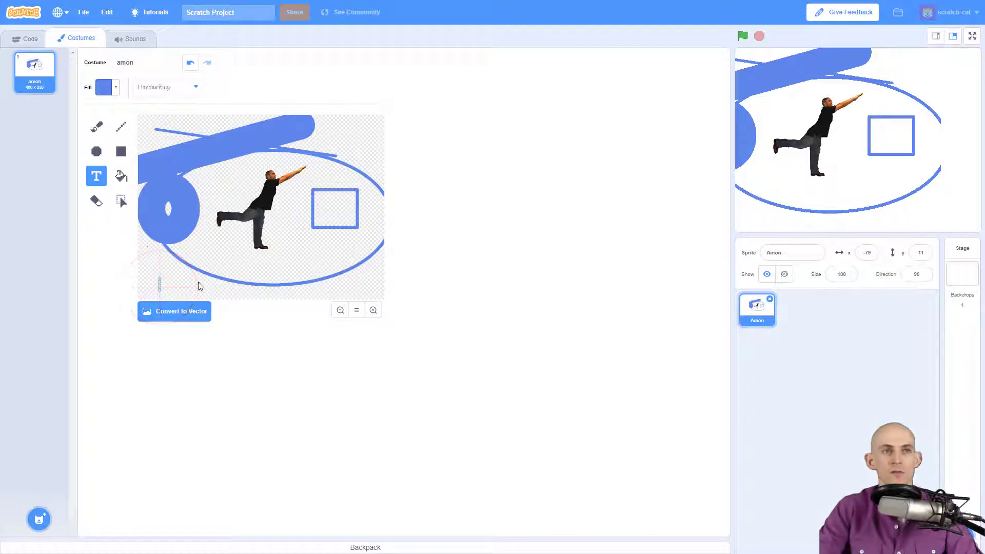
pyautogui.write('jasdlgkjlaksdjgkjalksdgh')
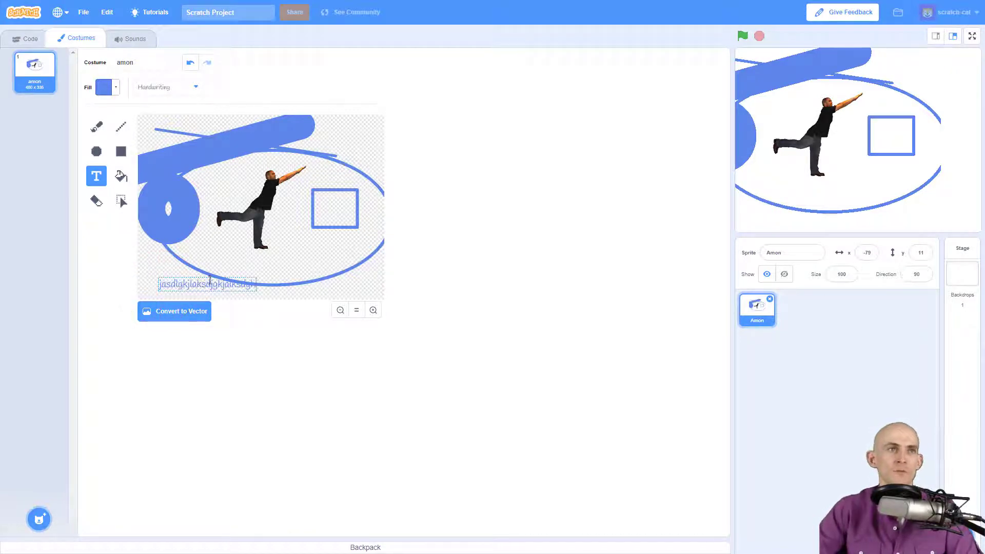
pyautogui.hotkey('ctrl', 'a')
pyautogui.click(197, 89)
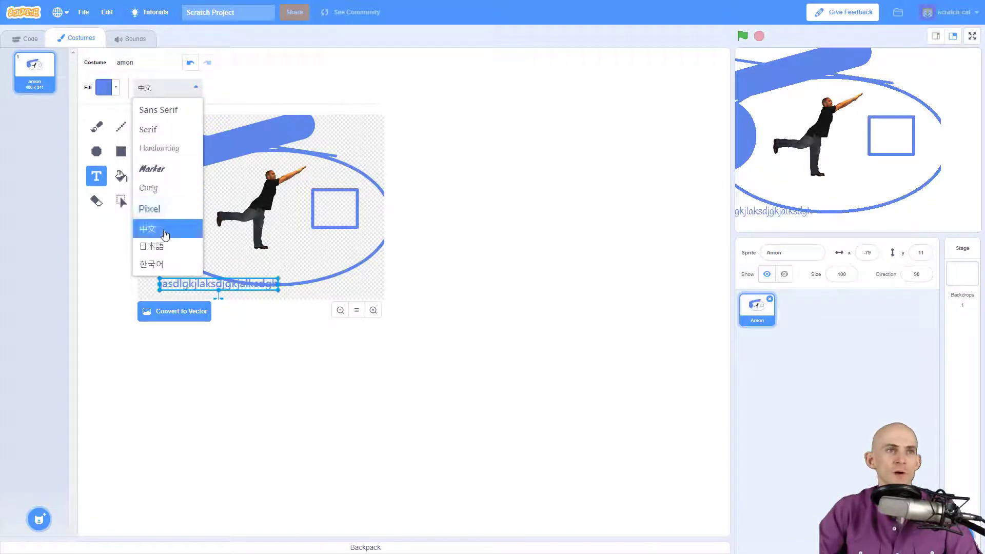
pyautogui.click(166, 111)
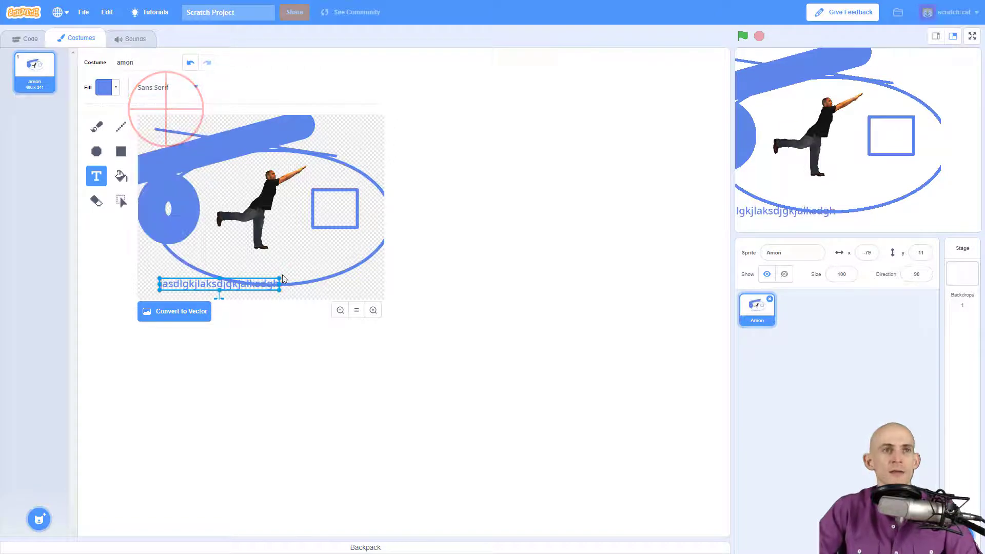
pyautogui.moveTo(280, 278); pyautogui.dragTo(306, 268)
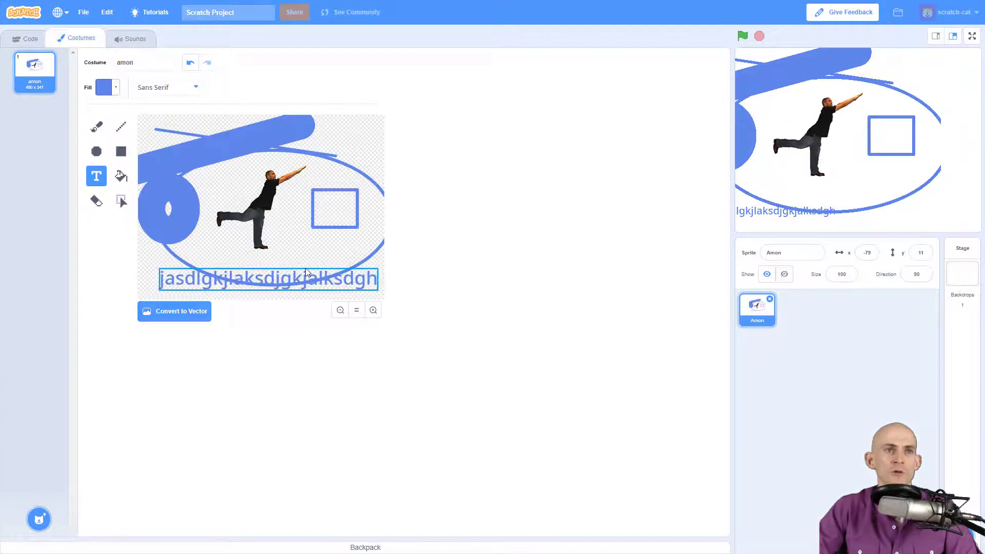
pyautogui.click(277, 270)
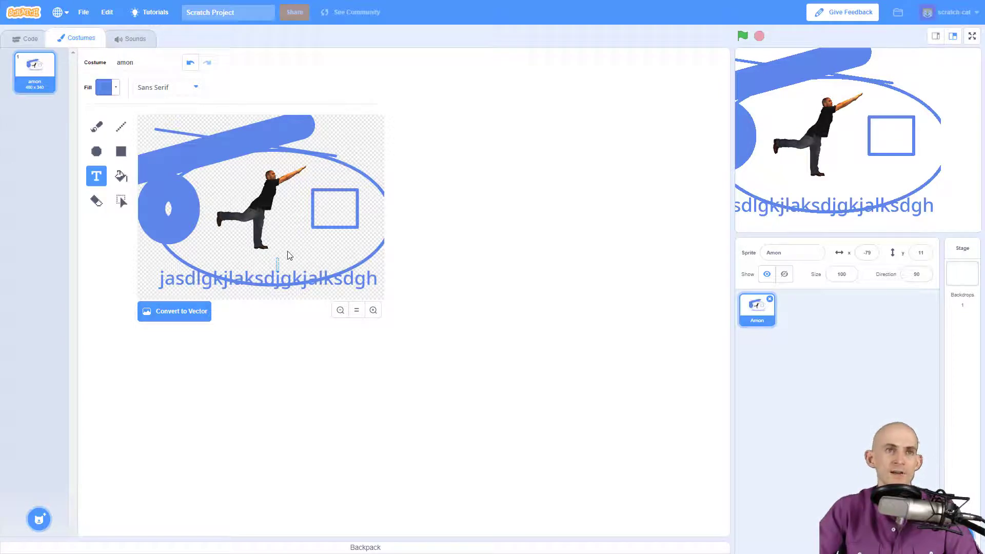
# - Dismiss the stray empty text box and click along the text at the costume bottom
pyautogui.click(287, 232)
pyautogui.click(255, 276)
pyautogui.click(218, 277)
pyautogui.click(178, 282)
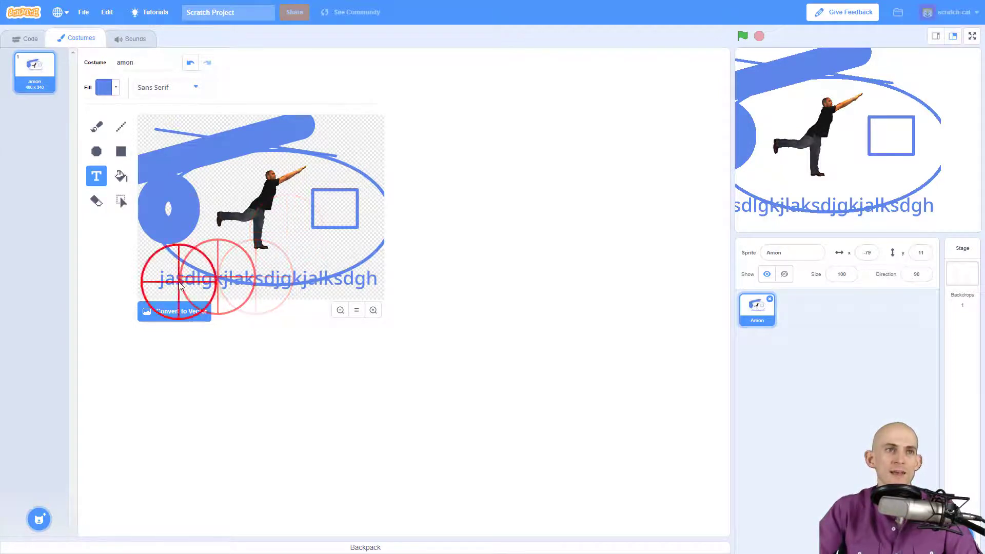
pyautogui.click(149, 277)
pyautogui.click(232, 277)
pyautogui.click(329, 282)
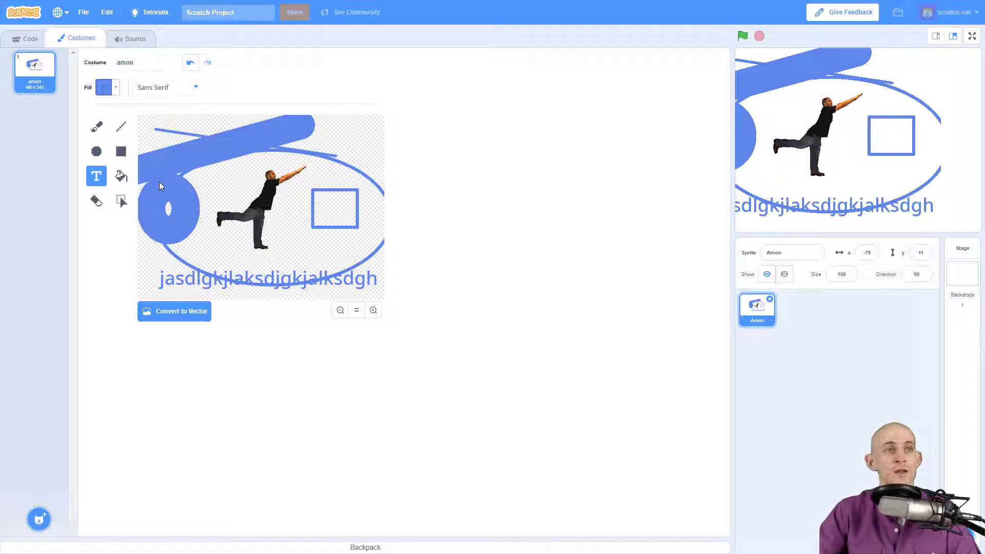
# - Fill the rectangle's interior with a darkened navy blue
pyautogui.click(119, 178)
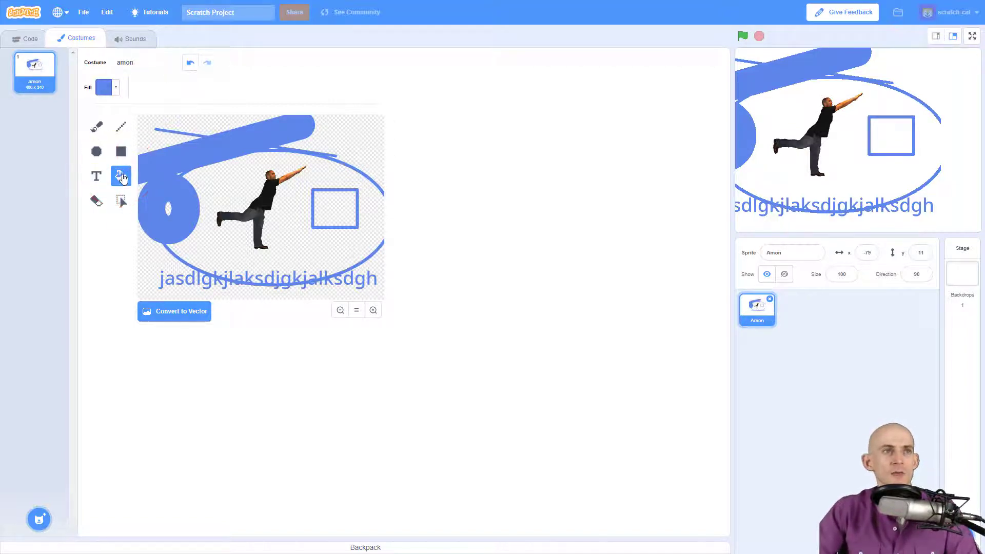
pyautogui.click(117, 89)
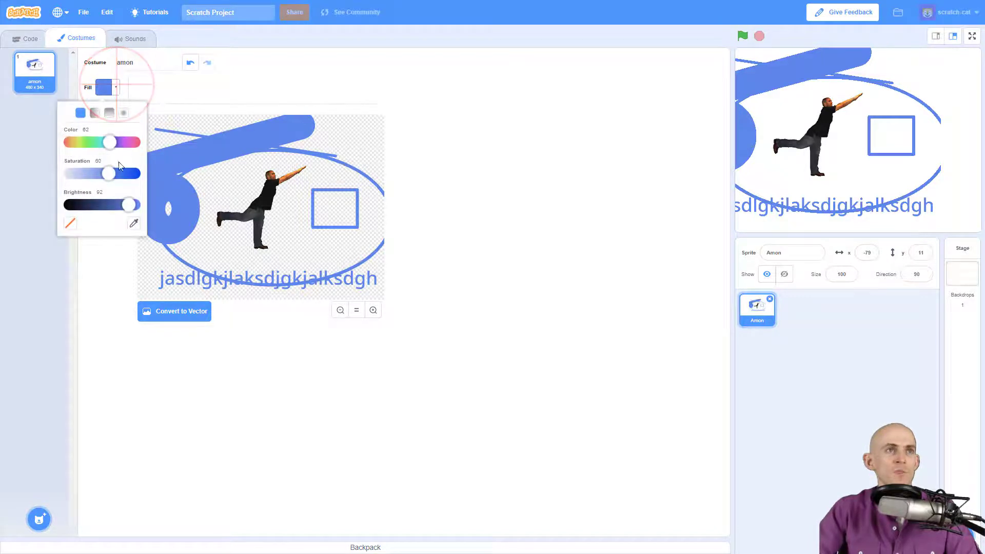
pyautogui.click(128, 205)
pyautogui.moveTo(130, 207); pyautogui.dragTo(74, 206)
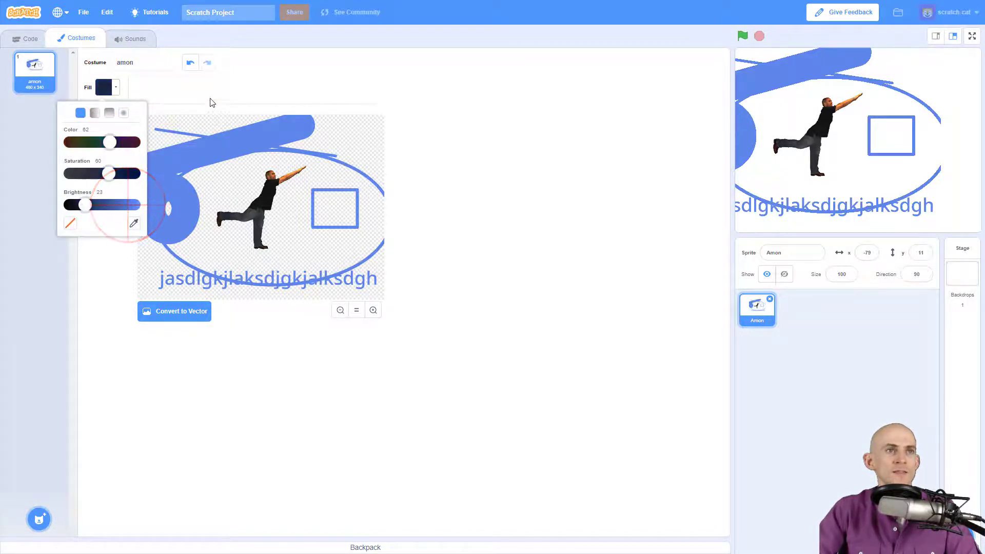
pyautogui.click(221, 82)
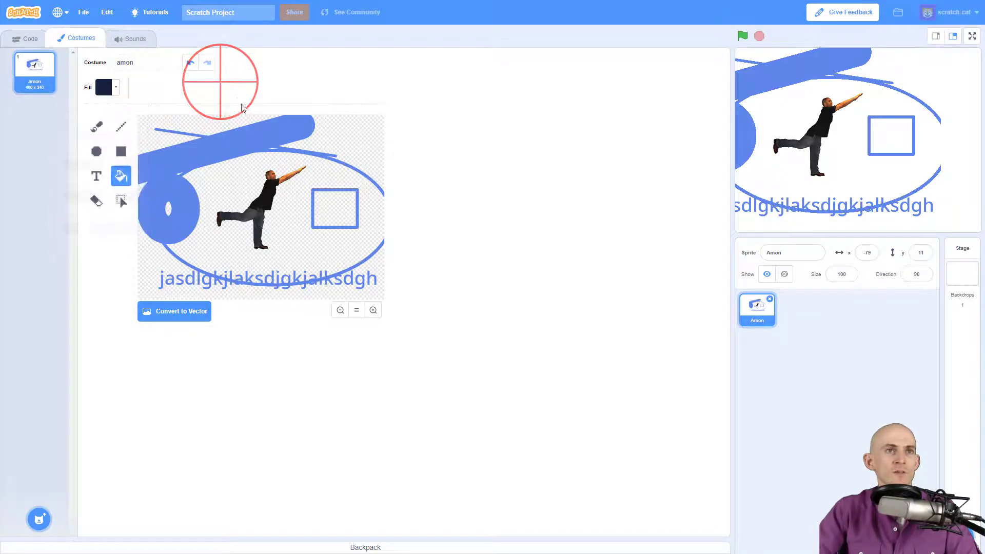
pyautogui.click(324, 203)
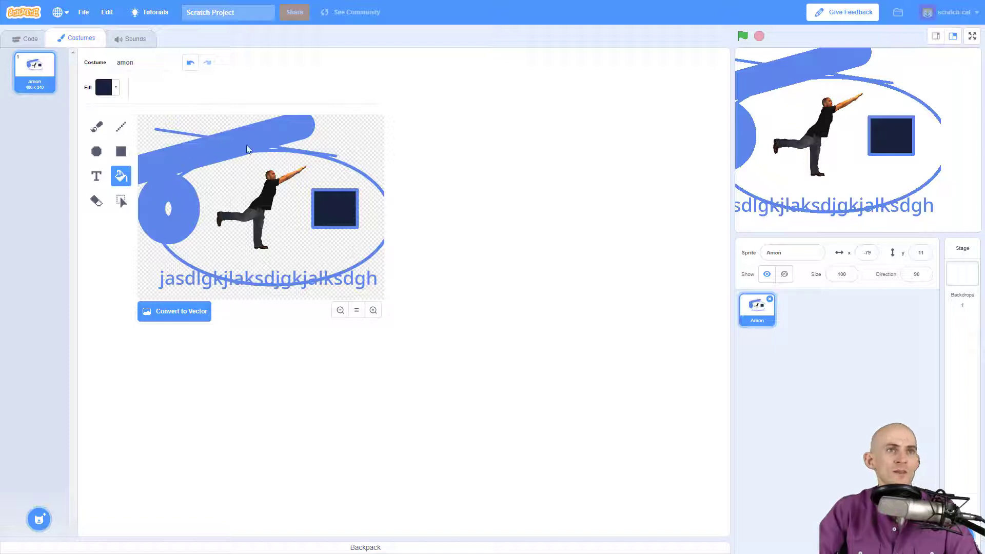
# - Switch the fill colour to a bright red and recolour the connected blue strokes red
pyautogui.click(117, 91)
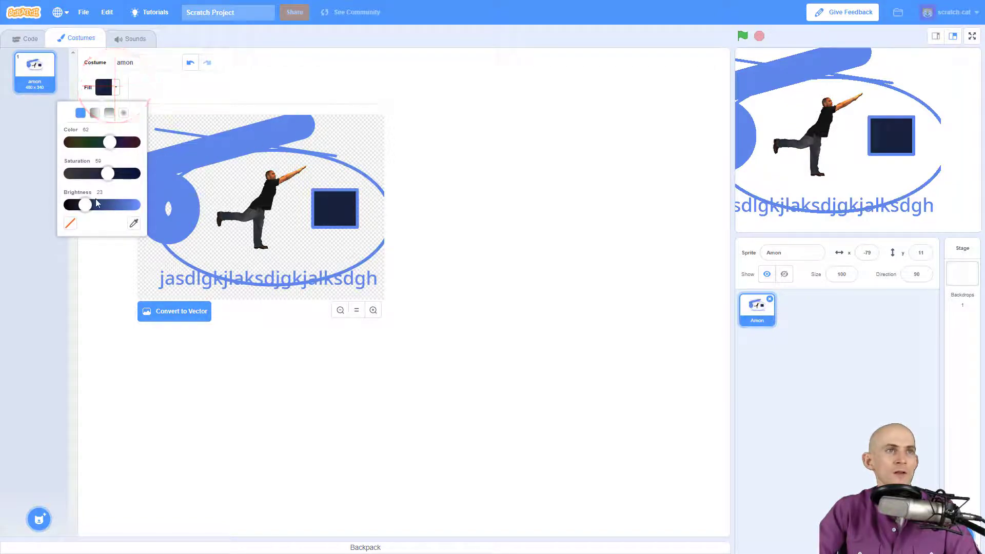
pyautogui.moveTo(86, 204); pyautogui.dragTo(121, 204)
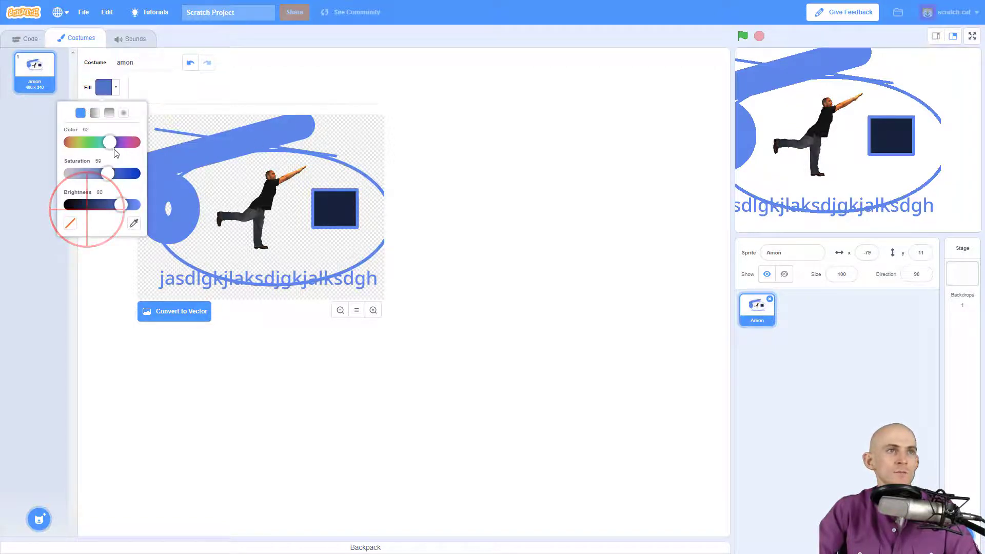
pyautogui.moveTo(107, 143); pyautogui.dragTo(137, 152)
pyautogui.click(194, 89)
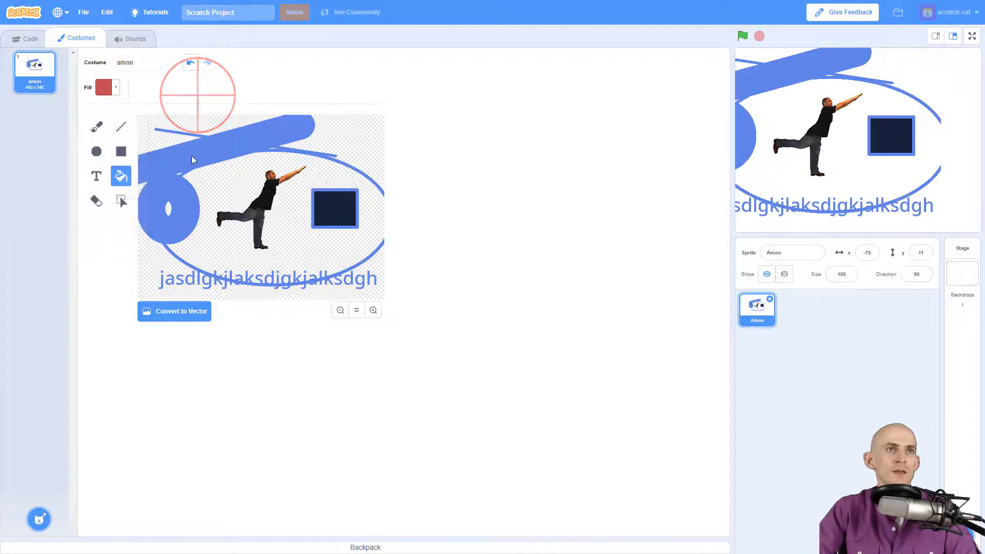
pyautogui.click(193, 155)
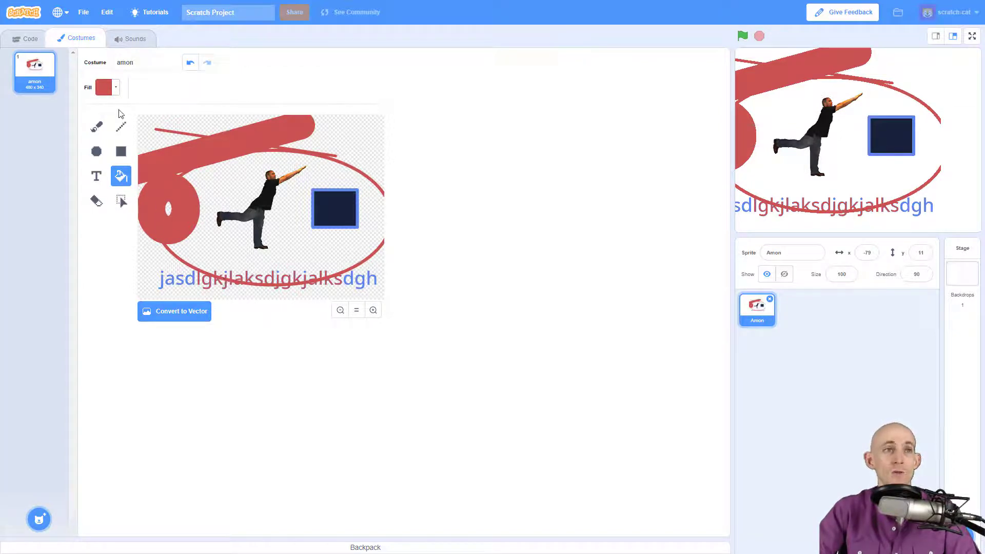
# - Erase the left side of the red circle, then a spot of the top bar at eraser size 10
pyautogui.click(96, 202)
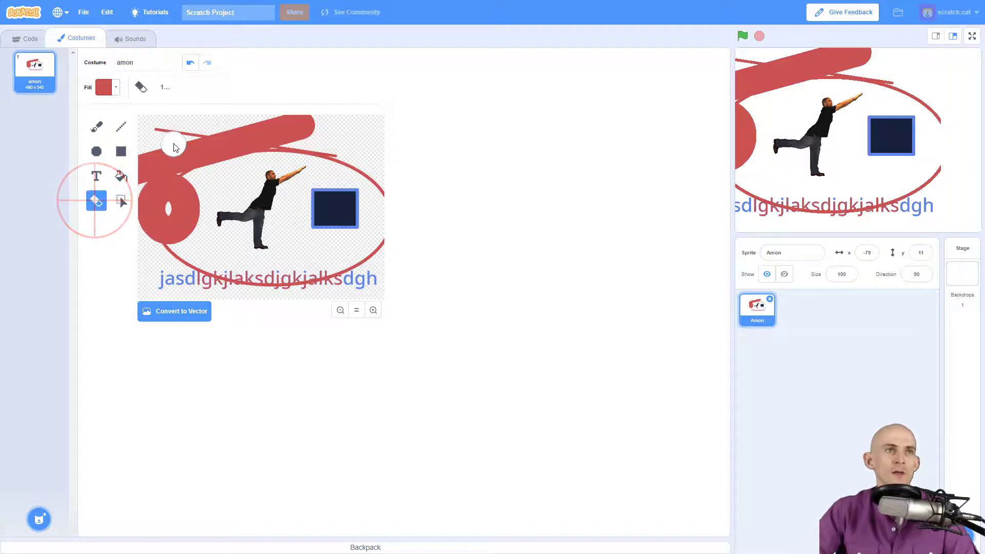
pyautogui.moveTo(146, 216); pyautogui.dragTo(142, 171)
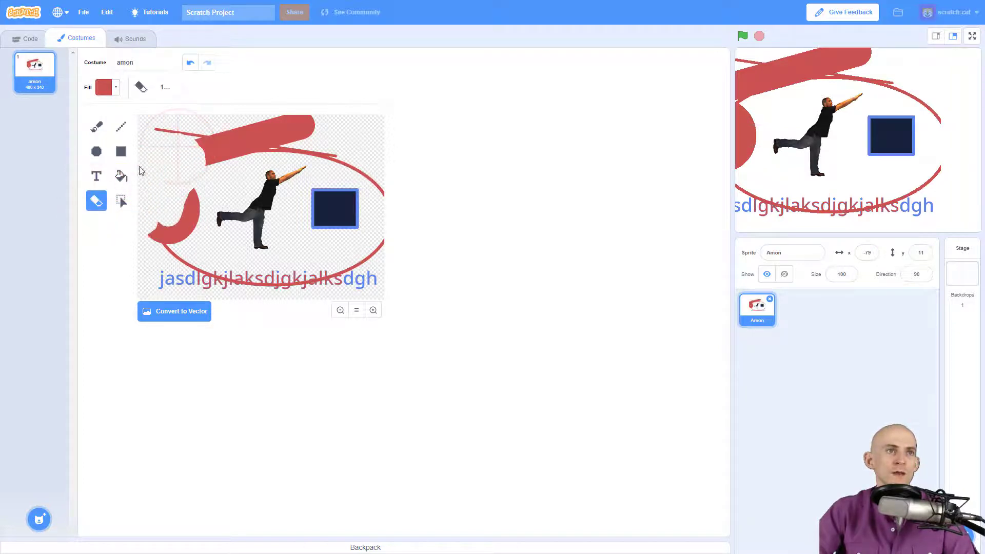
pyautogui.click(165, 87)
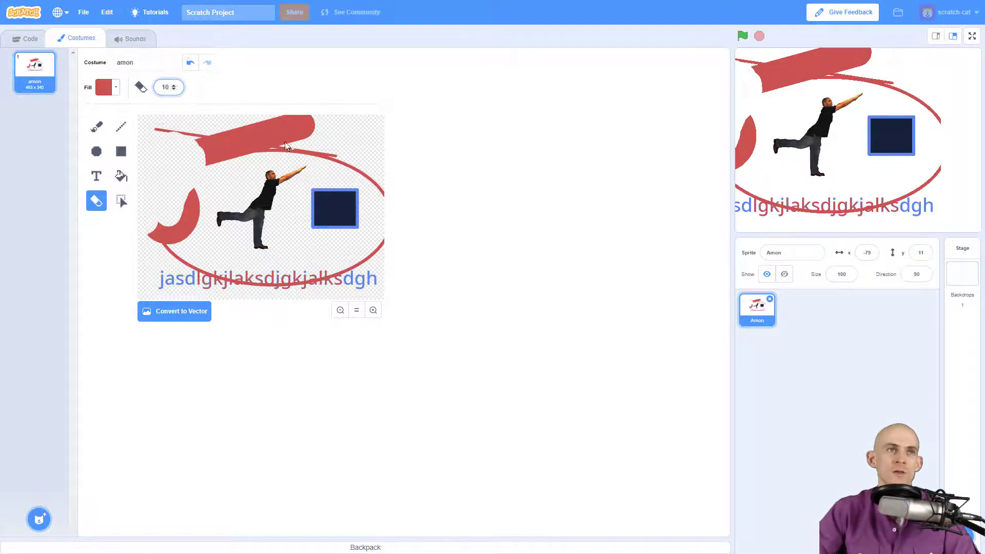
pyautogui.write('10')
pyautogui.click(254, 133)
# - Zoom in to inspect the erased notch, then return to the full costume view
pyautogui.click(373, 310)
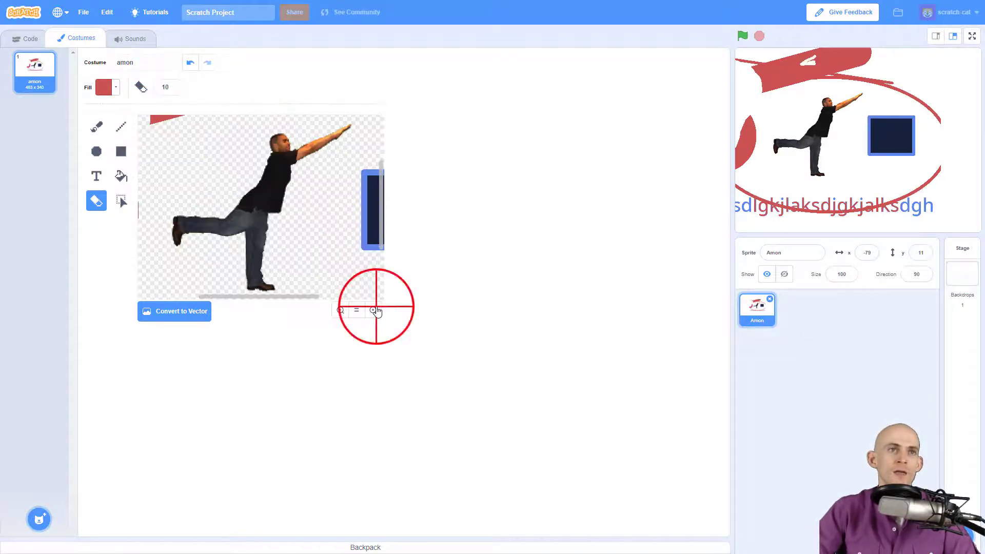
pyautogui.click(373, 310)
pyautogui.click(374, 310)
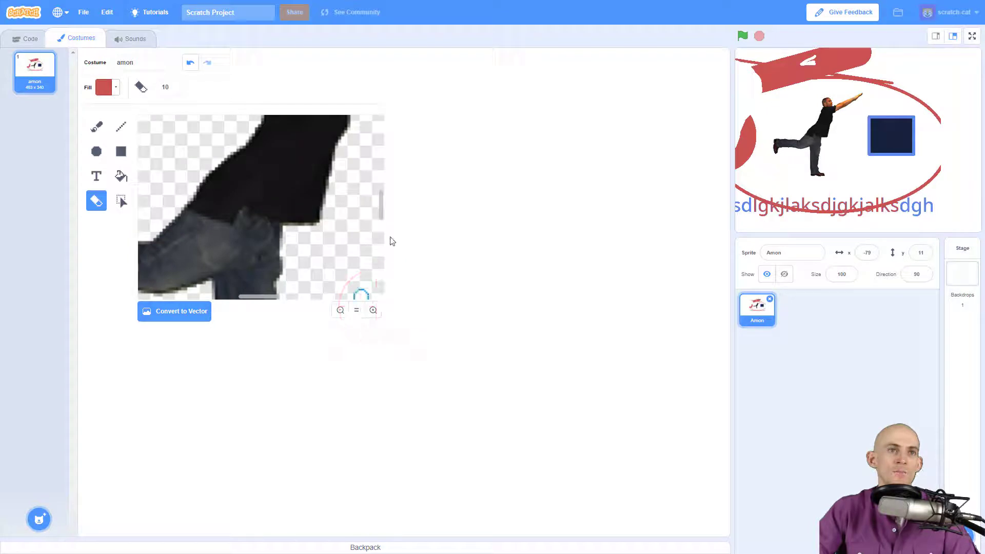
pyautogui.scroll(6, 380, 198)
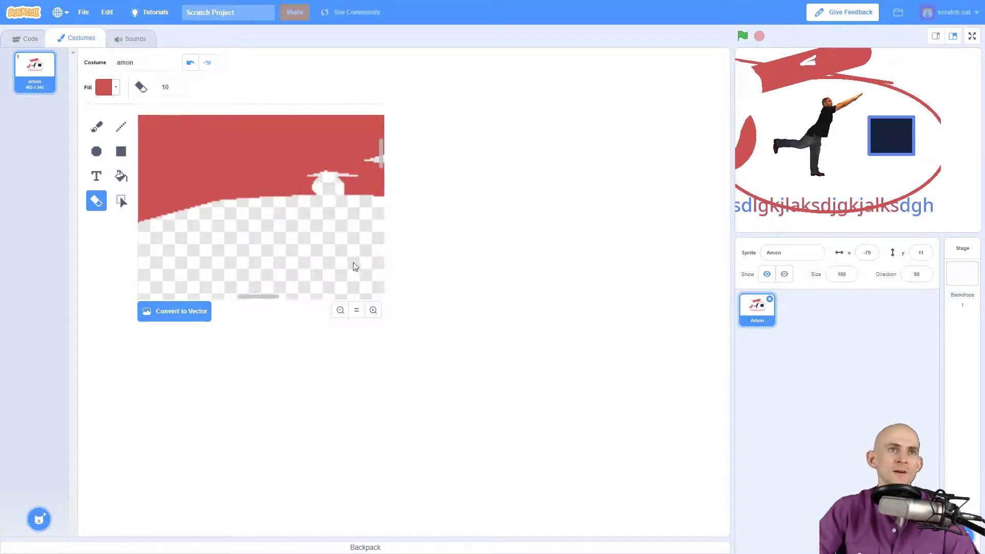
pyautogui.click(356, 310)
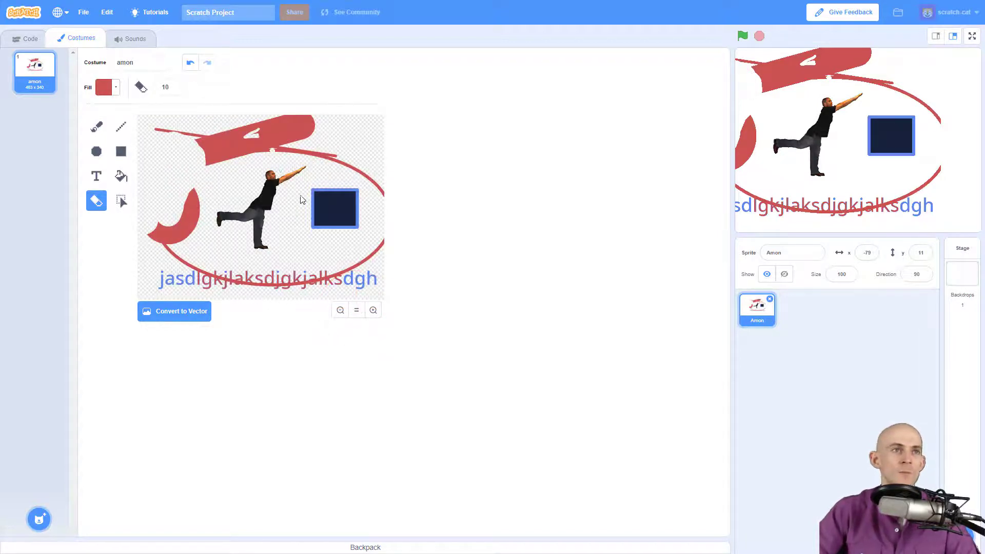
# - Delete the upper-left red stroke fragment with the Select tool, then select the dancer
pyautogui.click(121, 200)
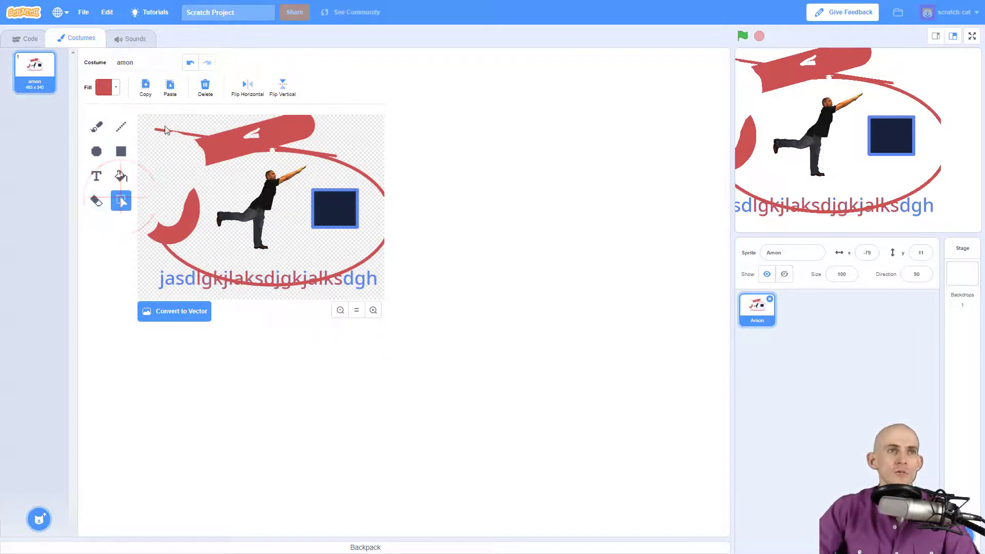
pyautogui.moveTo(149, 123)
pyautogui.mouseDown()
pyautogui.moveTo(234, 174)
pyautogui.moveTo(199, 174)
pyautogui.mouseUp()
pyautogui.moveTo(191, 172)
pyautogui.mouseDown()
pyautogui.moveTo(219, 155)
pyautogui.moveTo(202, 141)
pyautogui.moveTo(179, 157)
pyautogui.moveTo(398, 81)
pyautogui.moveTo(194, 185)
pyautogui.moveTo(214, 163)
pyautogui.moveTo(201, 139)
pyautogui.mouseUp()
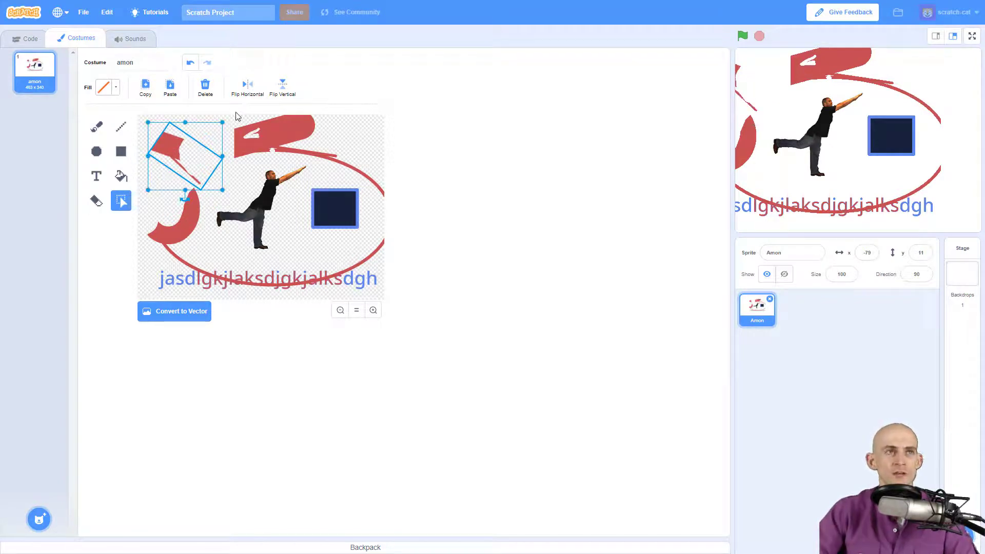
pyautogui.click(205, 89)
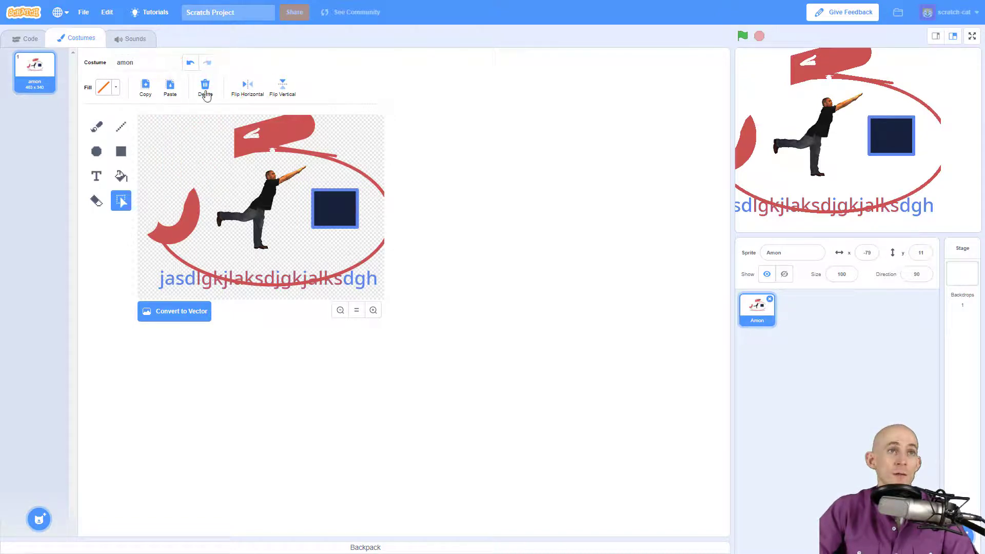
pyautogui.moveTo(208, 163); pyautogui.dragTo(308, 254)
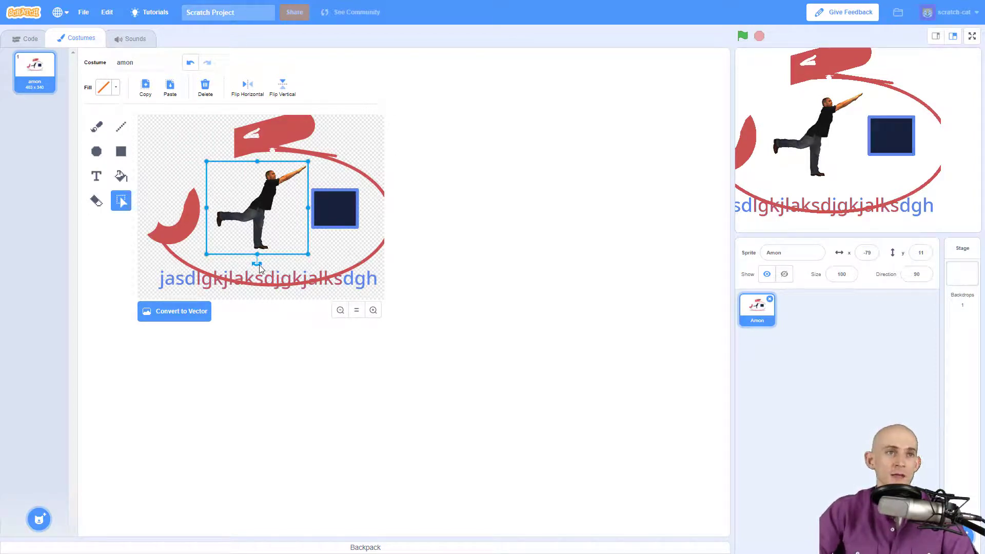
# - Rotate the dancer about 45 degrees, nudge him up-left, and flip him horizontally and vertically
pyautogui.moveTo(257, 265); pyautogui.dragTo(213, 245)
pyautogui.moveTo(194, 238); pyautogui.dragTo(207, 240)
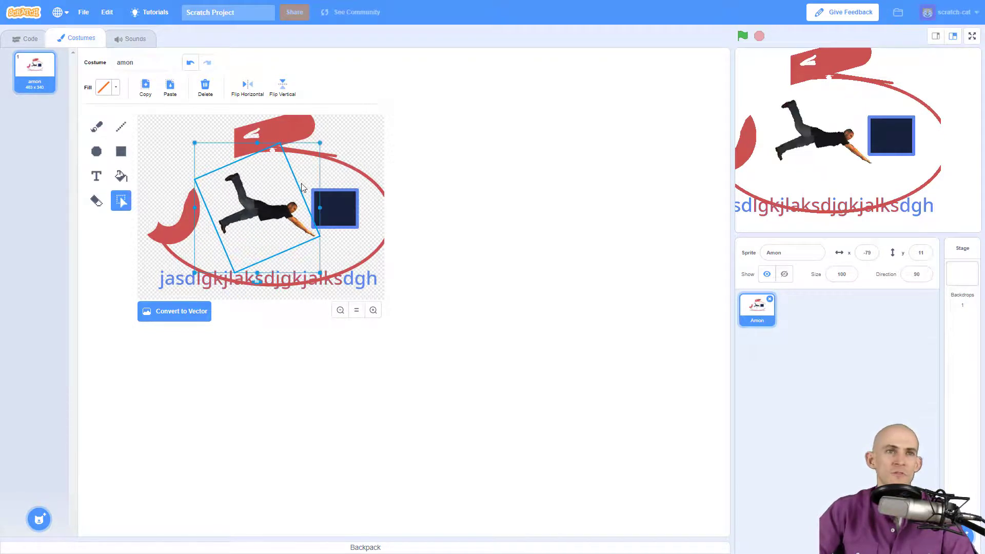
pyautogui.moveTo(255, 202); pyautogui.dragTo(250, 199)
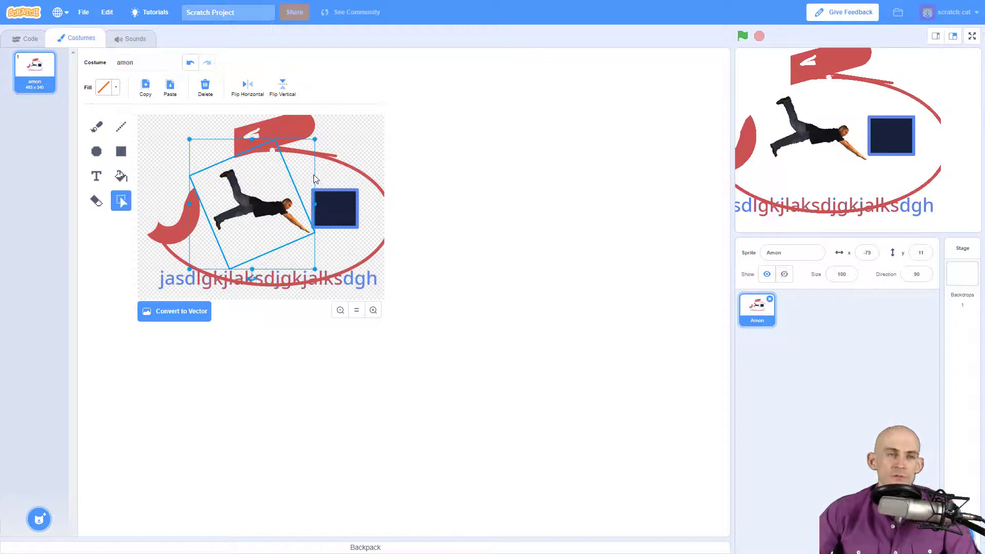
pyautogui.click(247, 91)
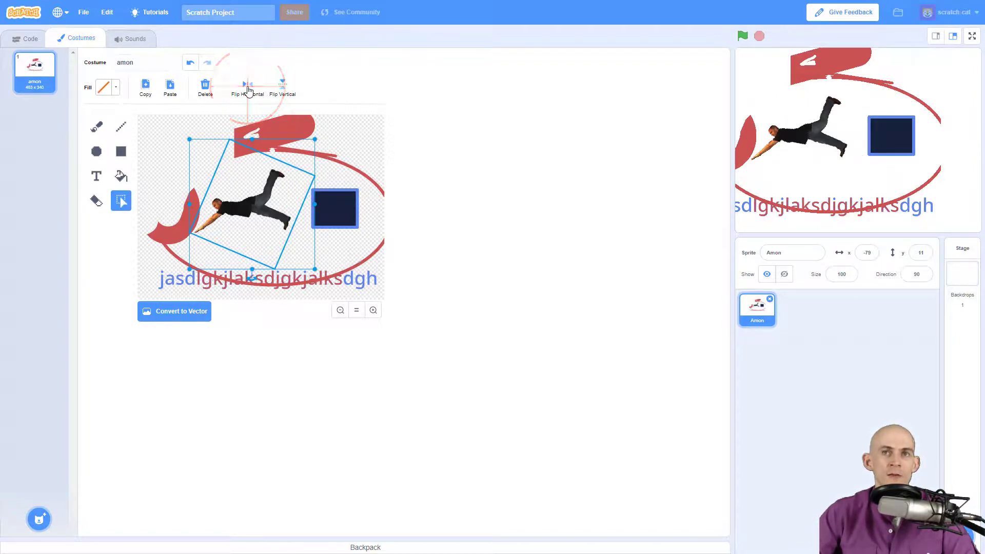
pyautogui.click(248, 90)
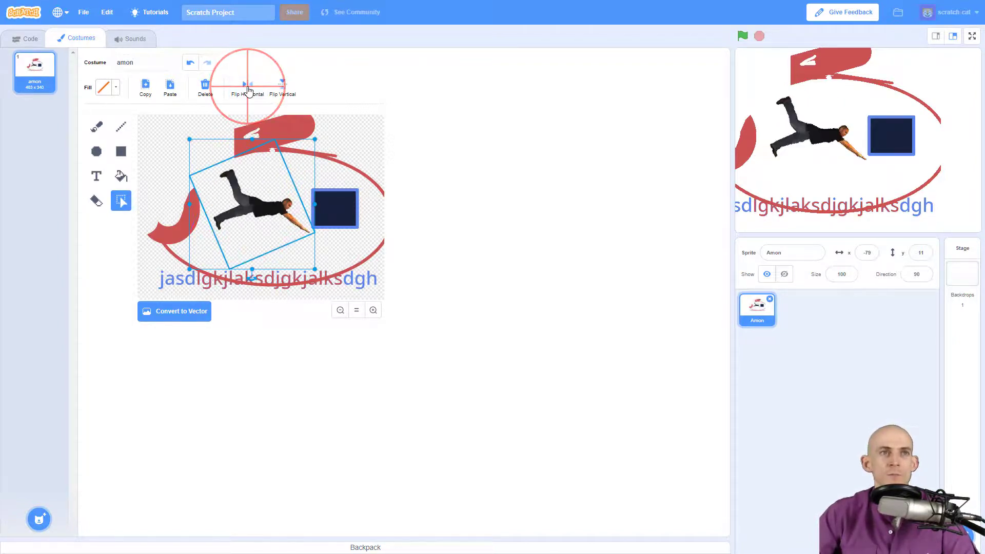
pyautogui.click(248, 90)
pyautogui.click(248, 91)
pyautogui.click(248, 91)
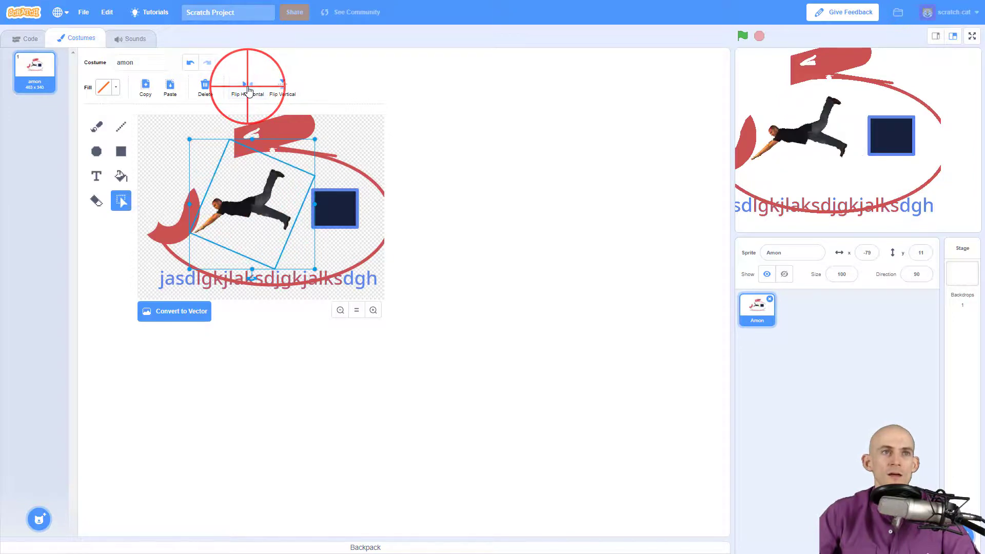
pyautogui.click(283, 86)
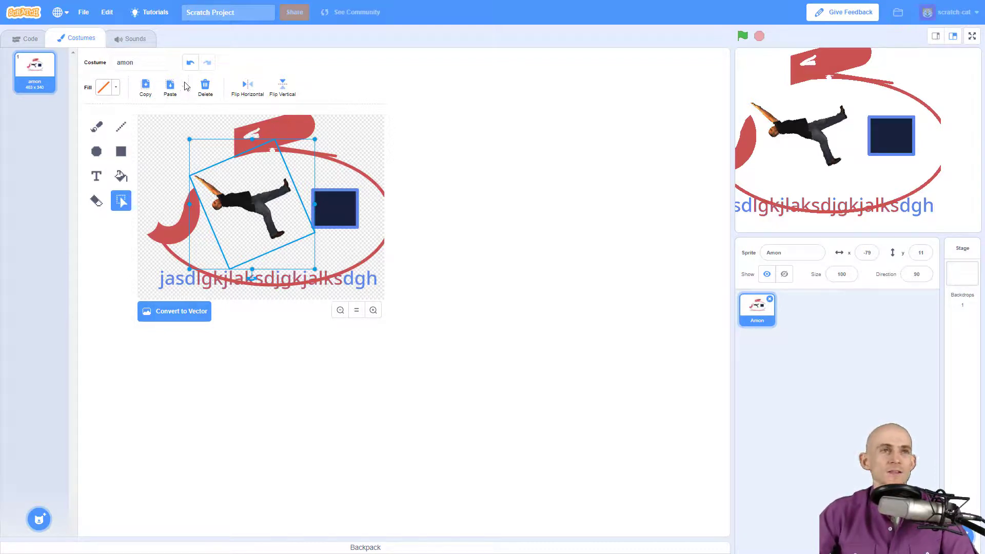
# - Copy the flipped dancer and paste two more copies at the upper and lower left
pyautogui.click(145, 84)
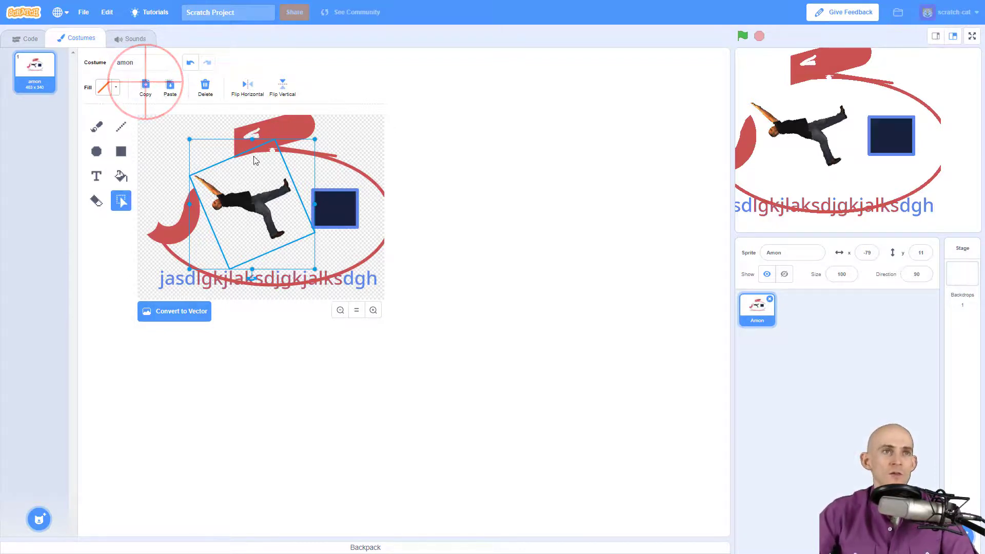
pyautogui.click(169, 135)
pyautogui.click(169, 85)
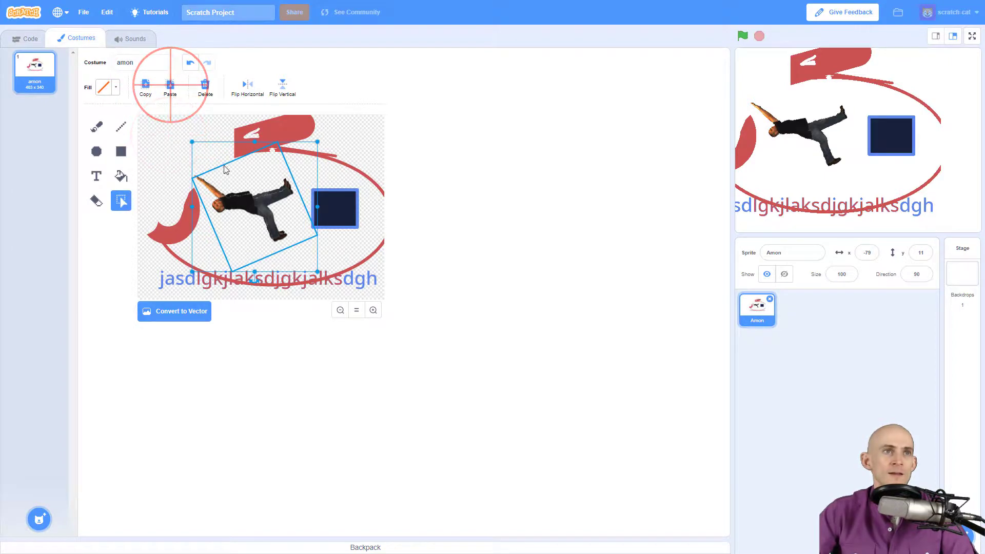
pyautogui.moveTo(244, 198); pyautogui.dragTo(194, 152)
pyautogui.click(170, 86)
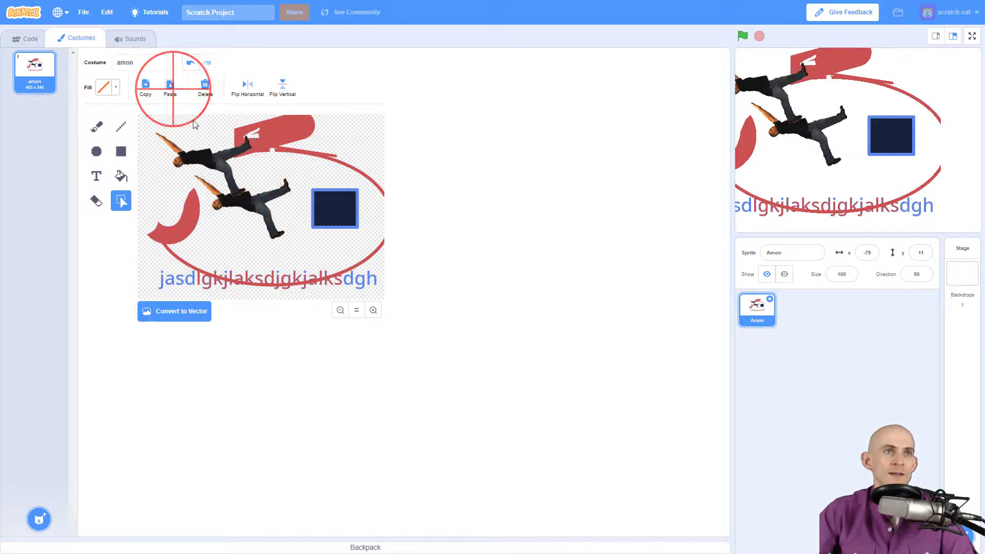
pyautogui.moveTo(292, 147); pyautogui.dragTo(193, 214)
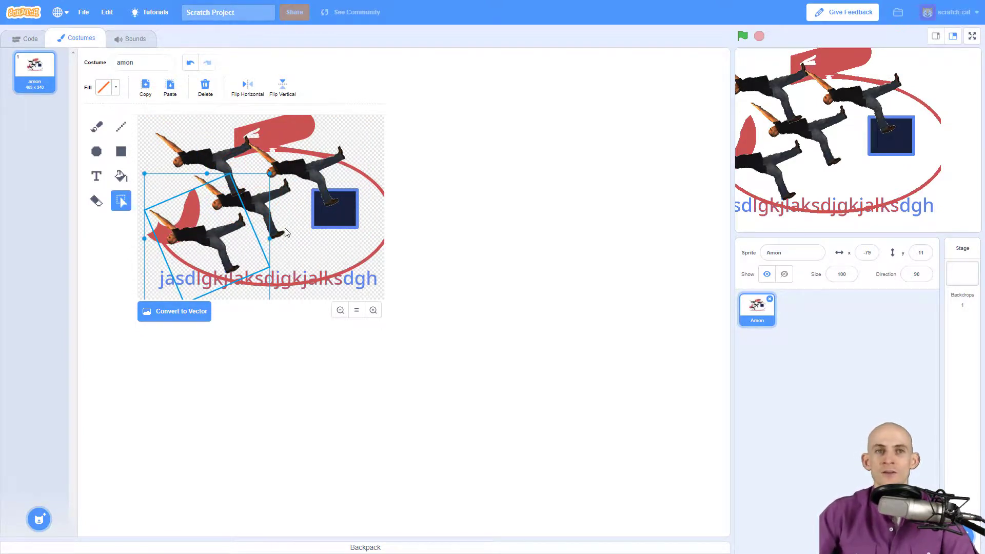
pyautogui.click(35, 512)
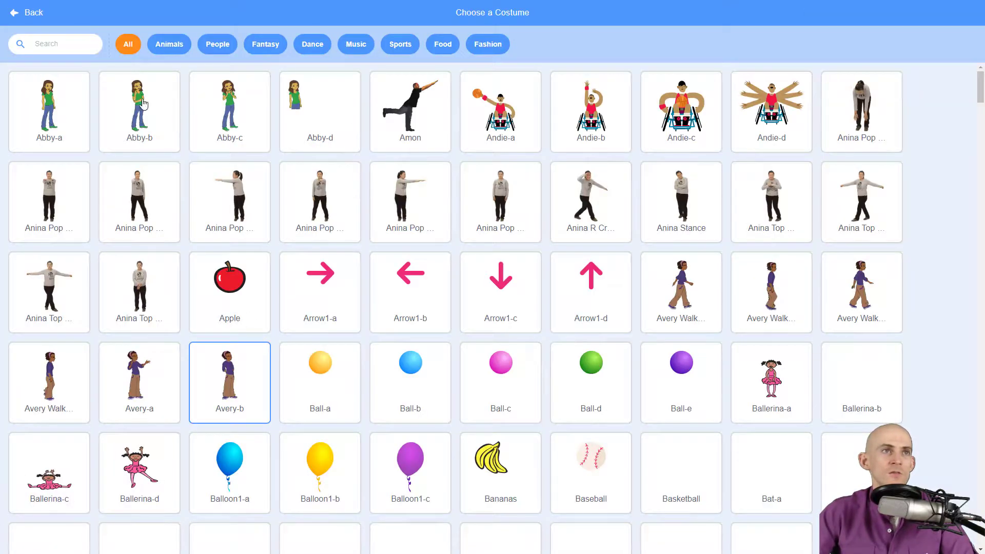
# - Search the costume library for 'hat' and add the Partyhat1 costume
pyautogui.click(69, 43)
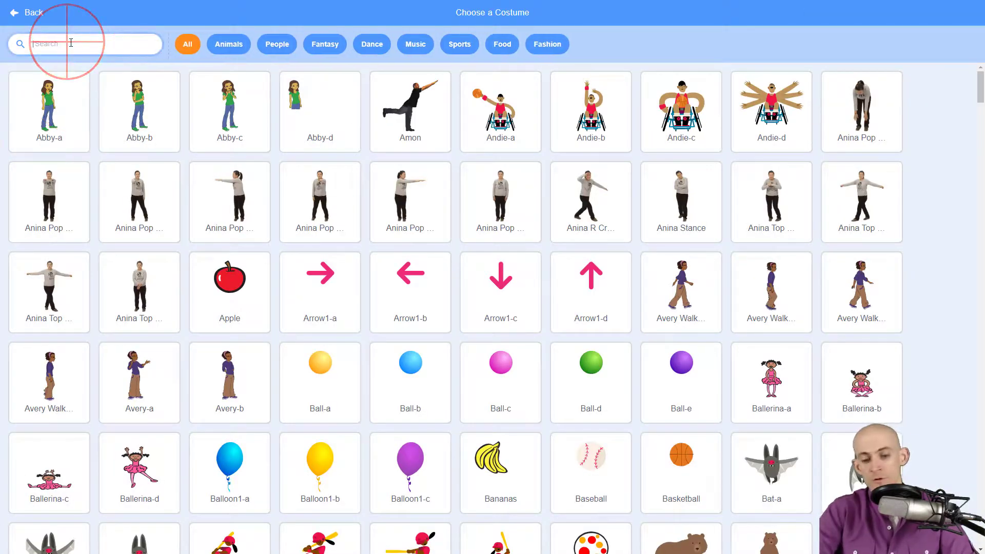
pyautogui.write('hat')
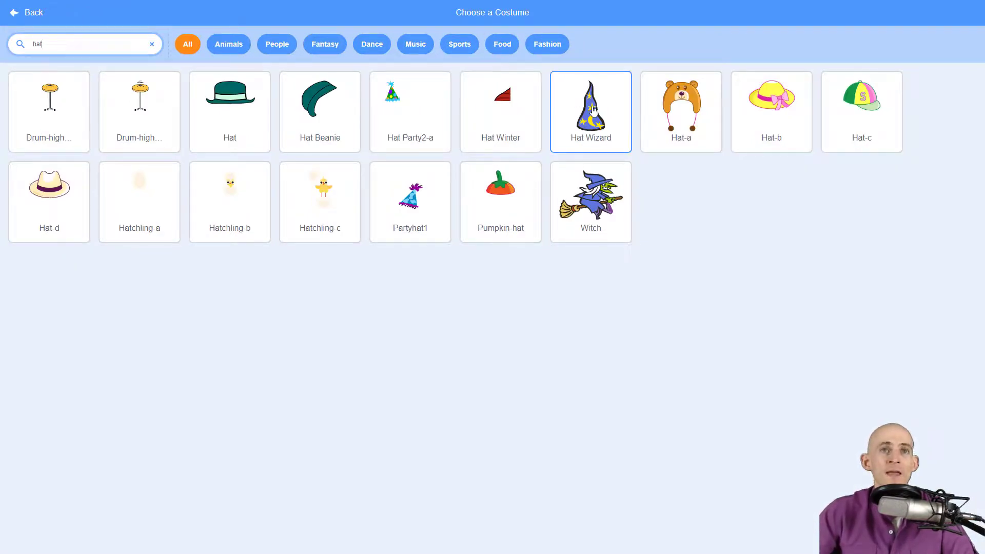
pyautogui.click(420, 193)
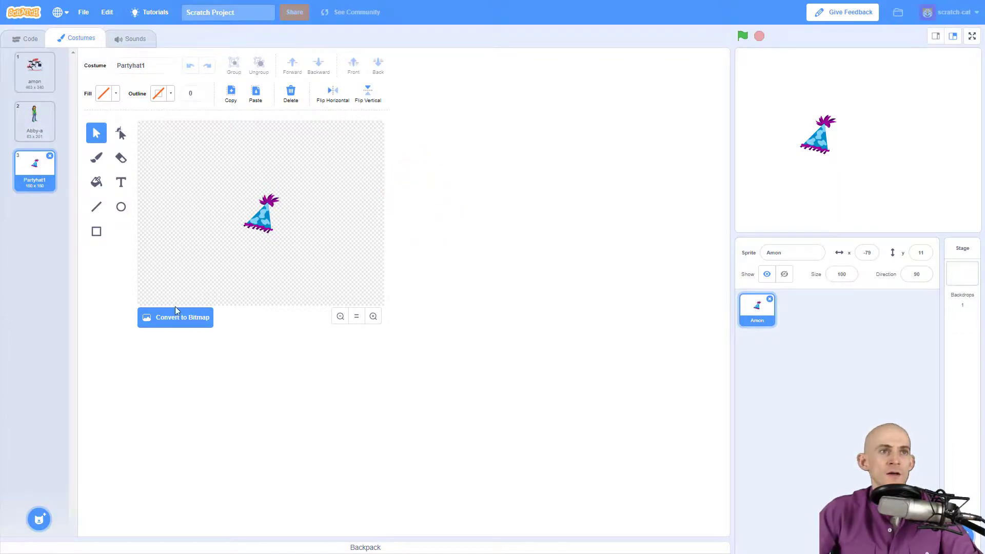
# - Convert both the Partyhat1 and Abby-a costumes to bitmap
pyautogui.click(165, 317)
pyautogui.click(35, 121)
pyautogui.click(159, 314)
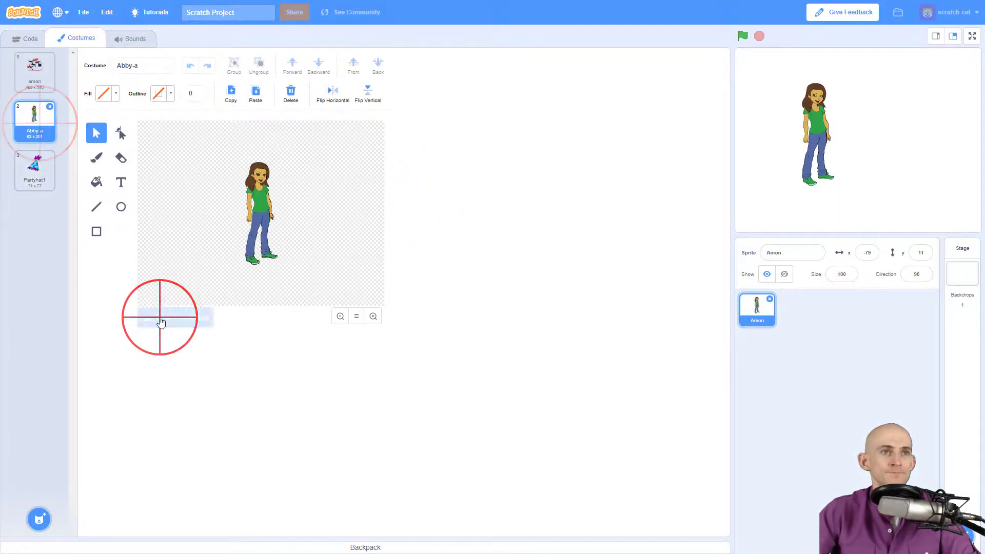
# - Select the party hat in Partyhat1 and copy it
pyautogui.click(34, 167)
pyautogui.click(123, 200)
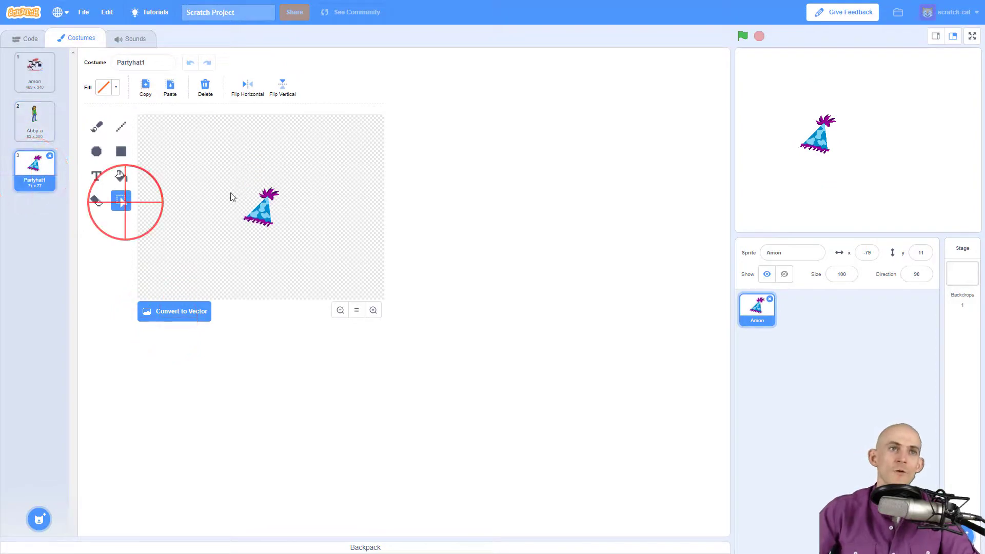
pyautogui.moveTo(238, 174); pyautogui.dragTo(309, 234)
pyautogui.click(146, 86)
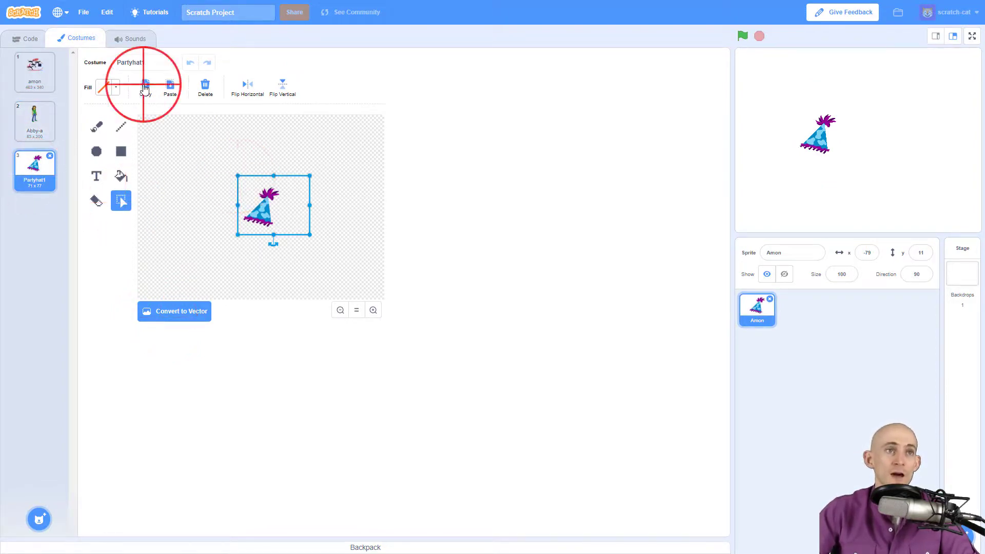
# - Paste the hat into Abby-a, shrink it onto her head, then undo the last edit
pyautogui.click(37, 121)
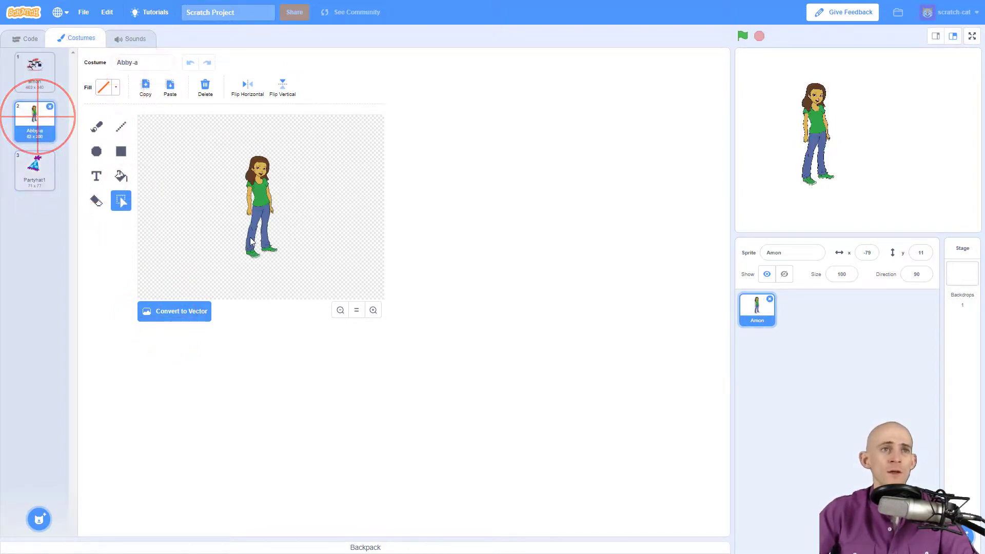
pyautogui.click(173, 90)
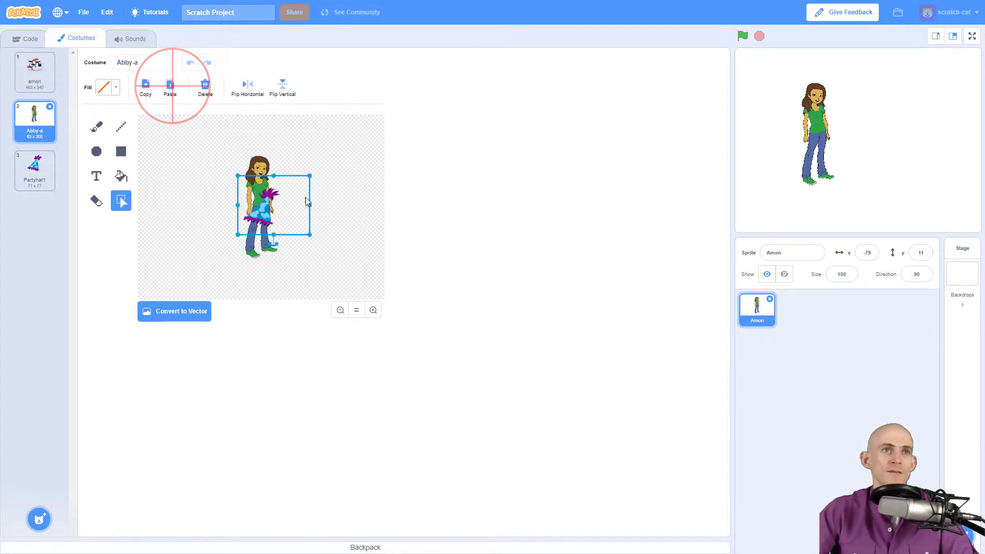
pyautogui.moveTo(310, 235); pyautogui.dragTo(265, 159)
pyautogui.click(338, 152)
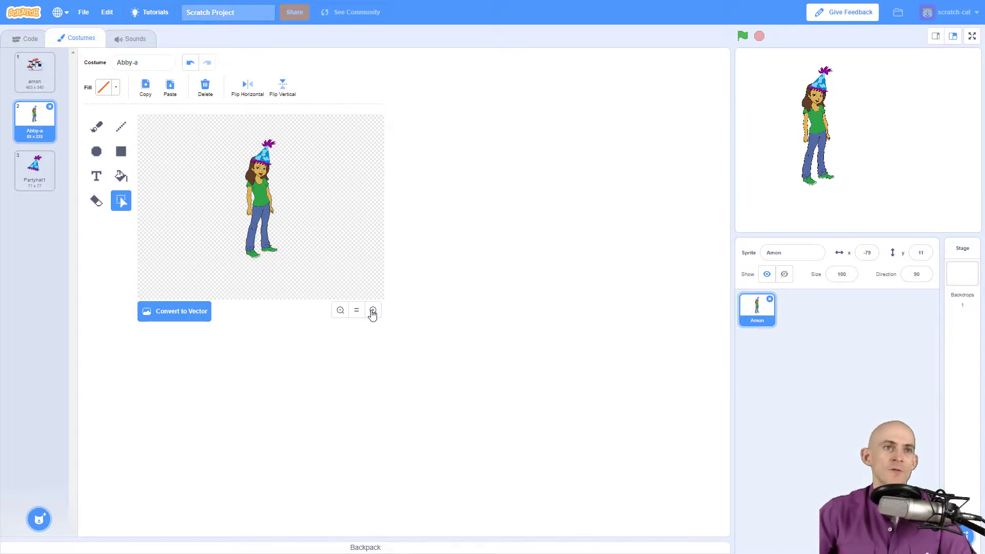
pyautogui.click(189, 63)
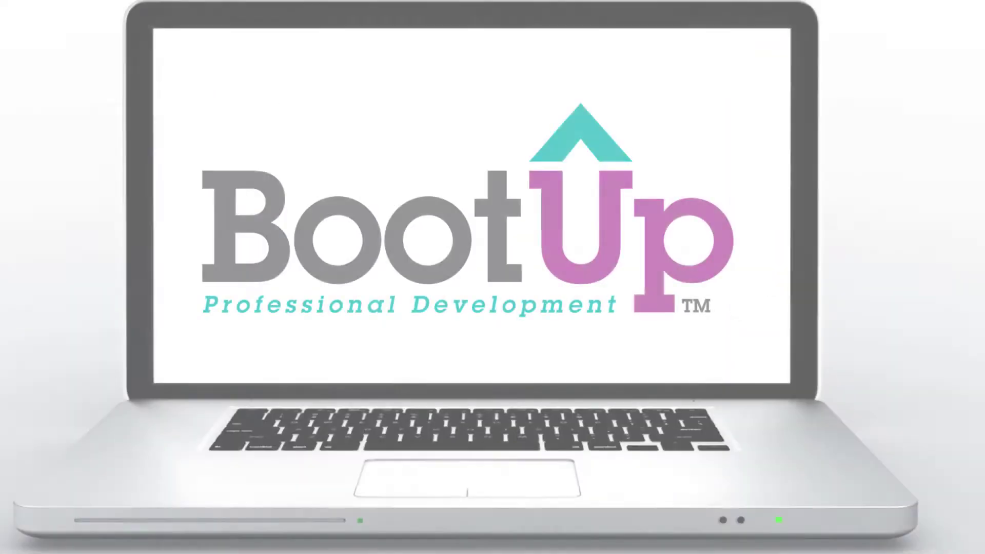